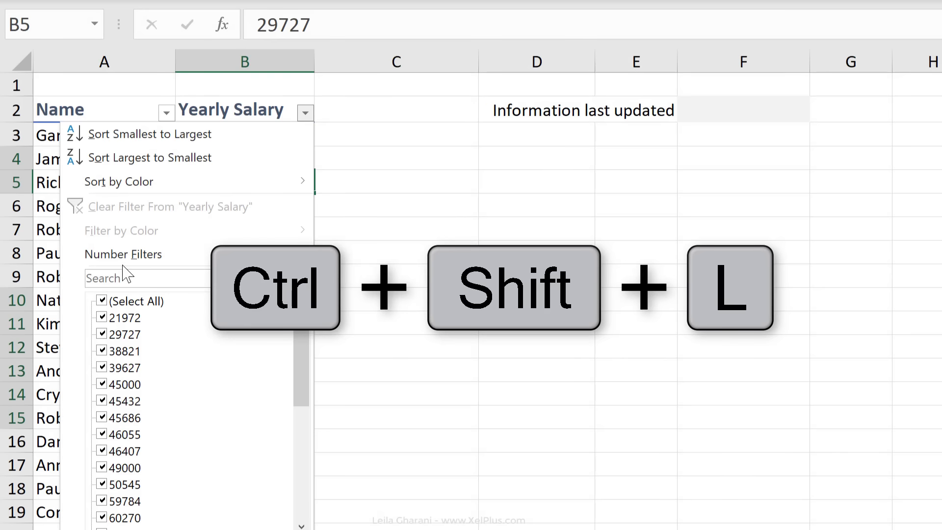
# Filter Yearly Salary to show only values greater than 100000
pyautogui.moveTo(125, 265)
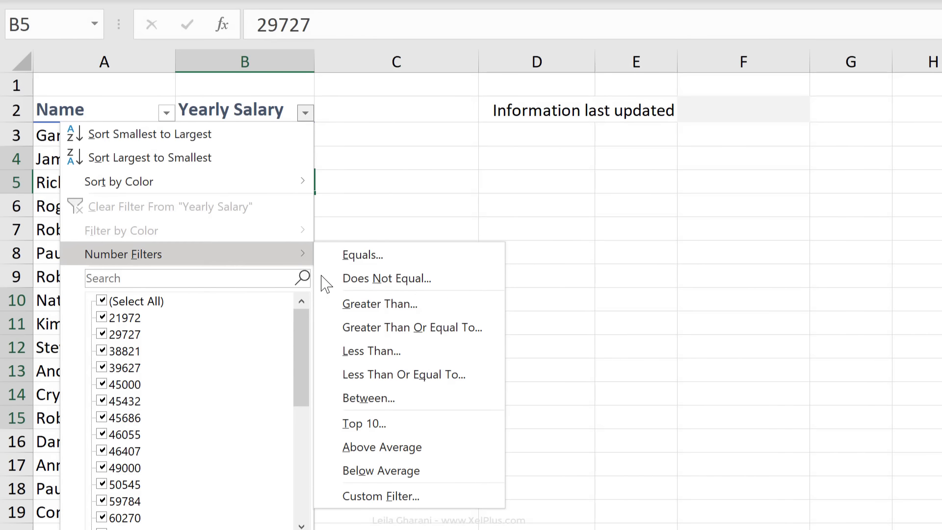
pyautogui.click(359, 305)
pyautogui.write('100000')
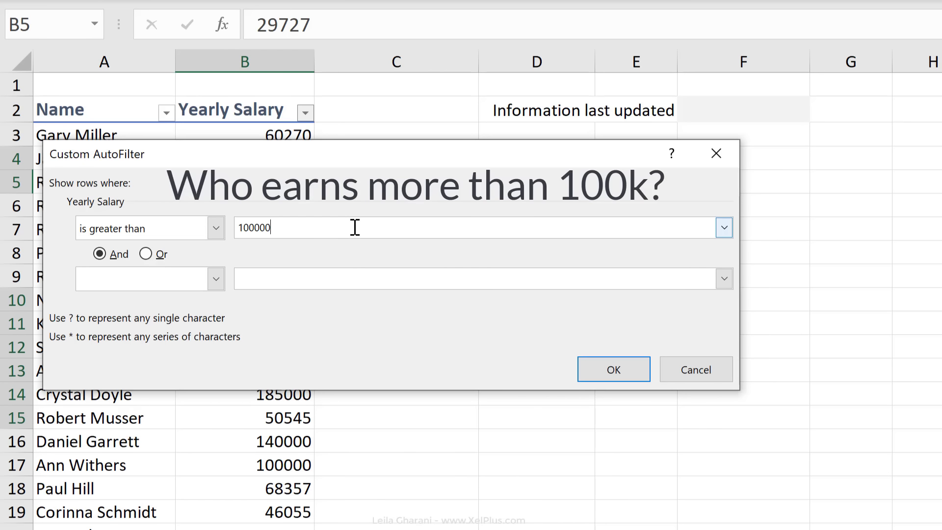
pyautogui.press('Return')
# Toggle filtering off, on and off again with Ctrl+Shift+L, then call up Create Table
pyautogui.hotkey('ctrl', 'shift', 'l')
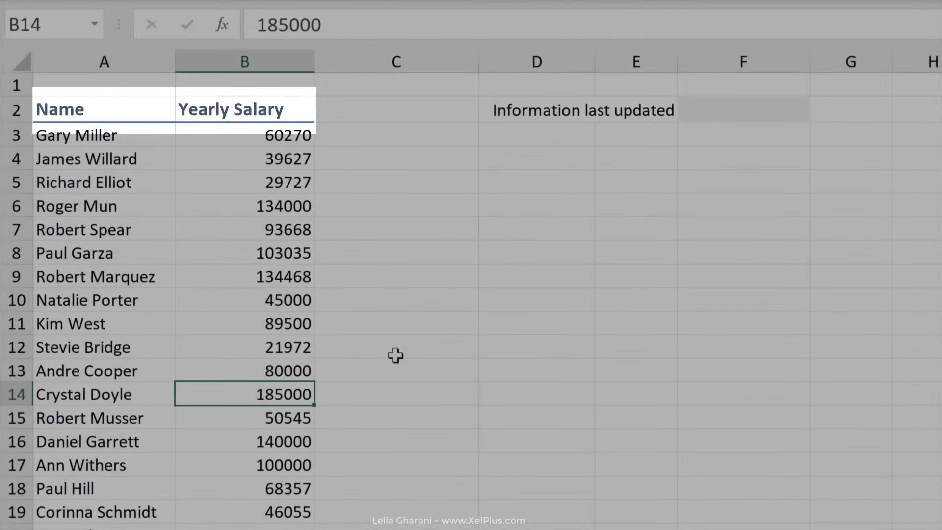
pyautogui.hotkey('ctrl', 'shift', 'l')
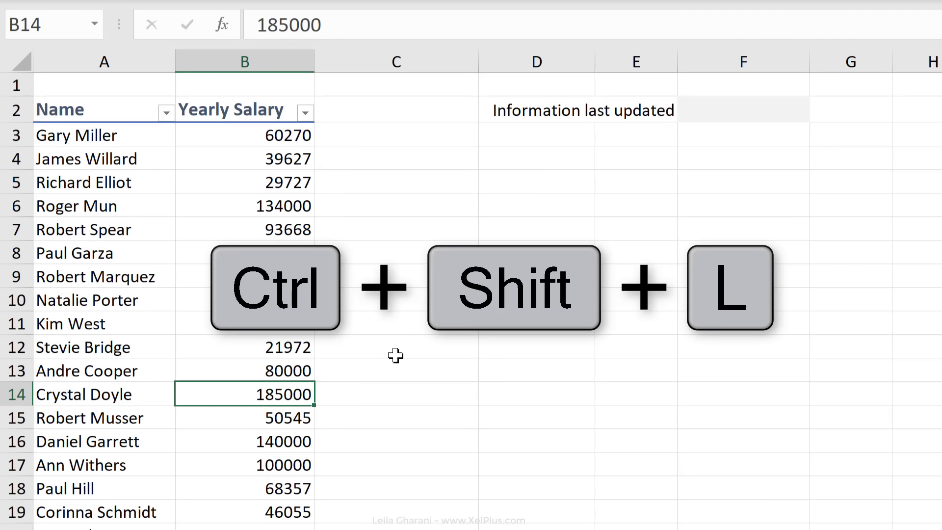
pyautogui.hotkey('ctrl', 'shift', 'l')
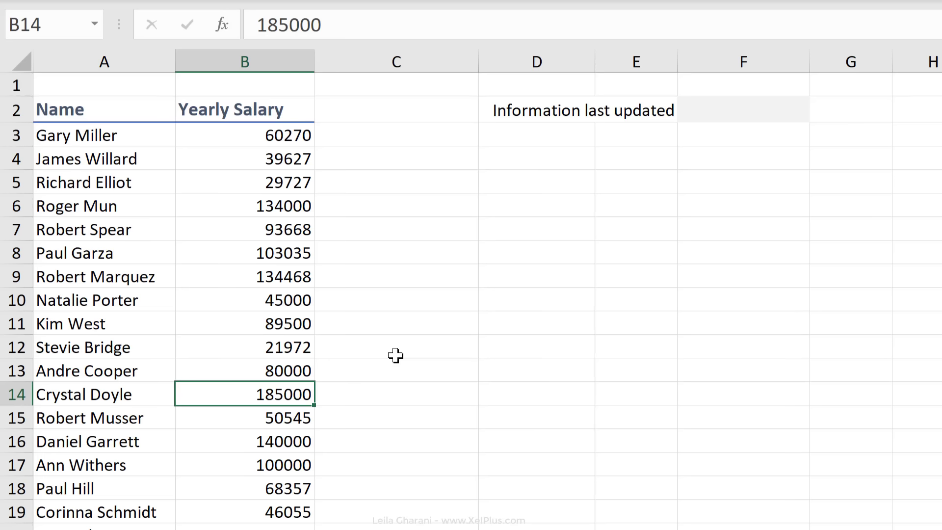
pyautogui.hotkey('ctrl', 't')
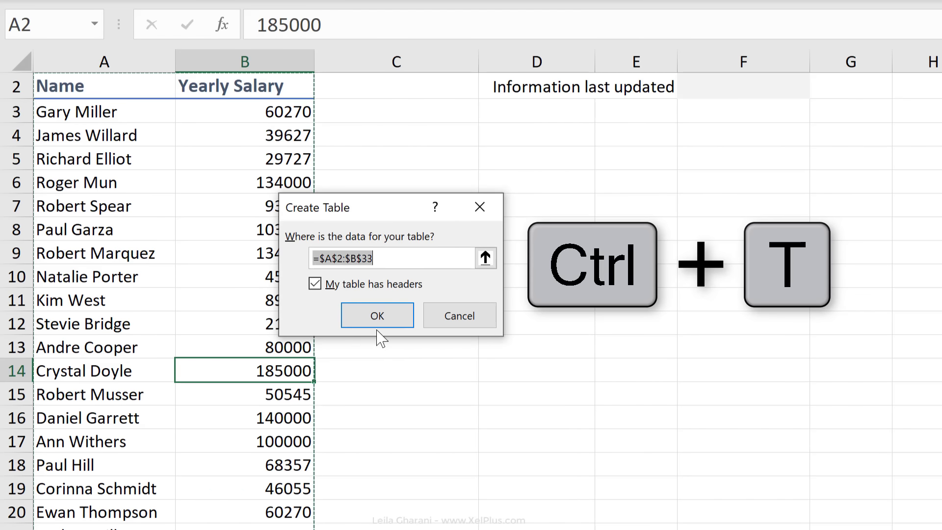
# Create the table from A2:B33 with headers and set its style to None
pyautogui.click(390, 321)
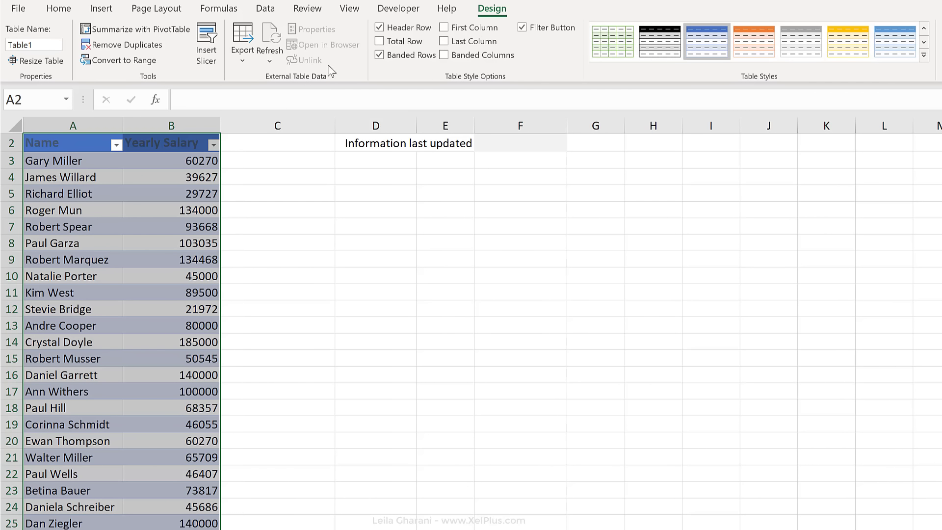
pyautogui.click(923, 55)
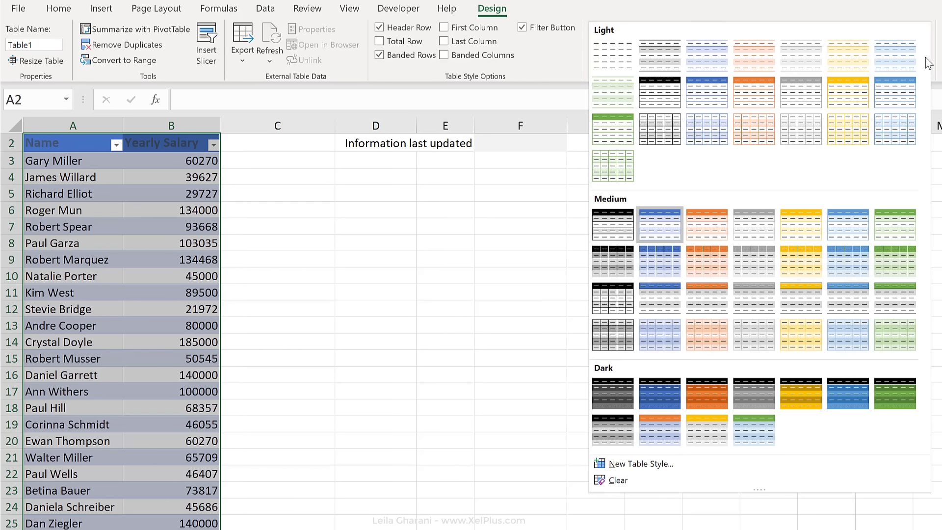
pyautogui.click(629, 56)
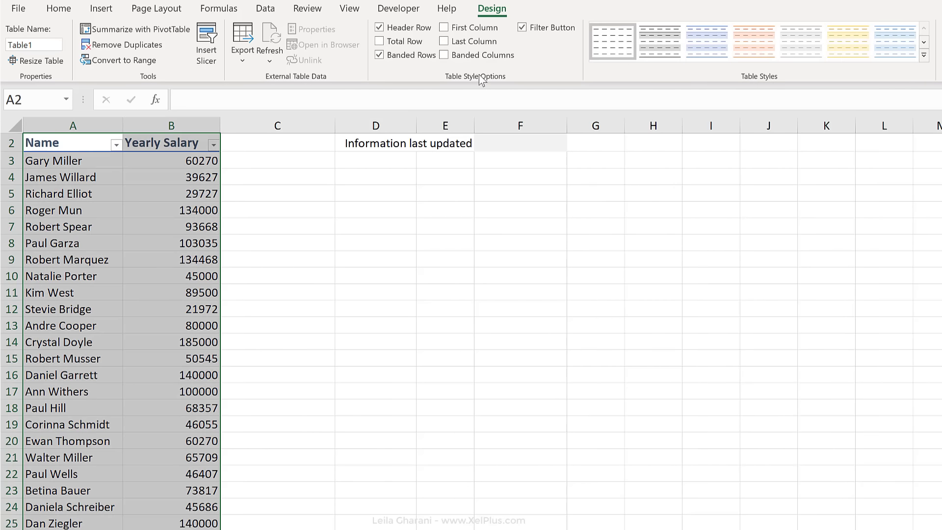
# Turn the Total Row on and off, then convert the table back to a normal range
pyautogui.click(410, 44)
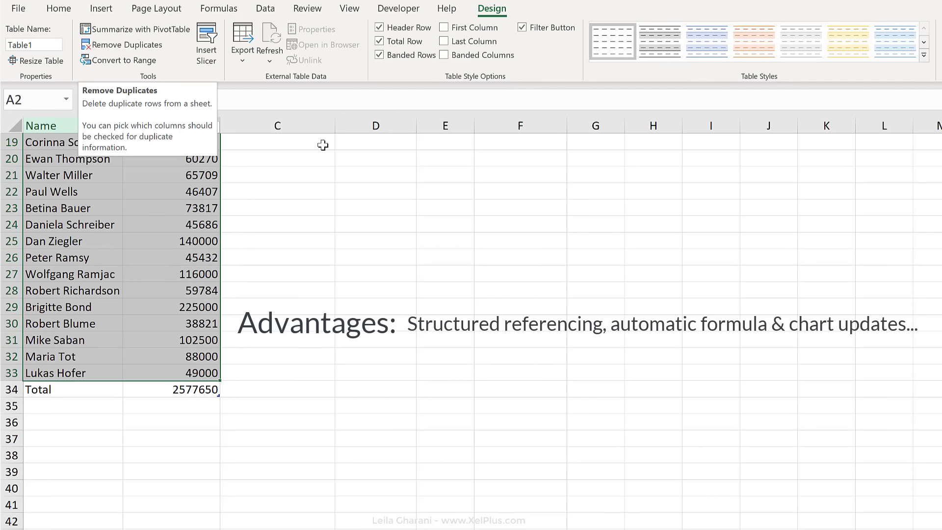
pyautogui.click(386, 45)
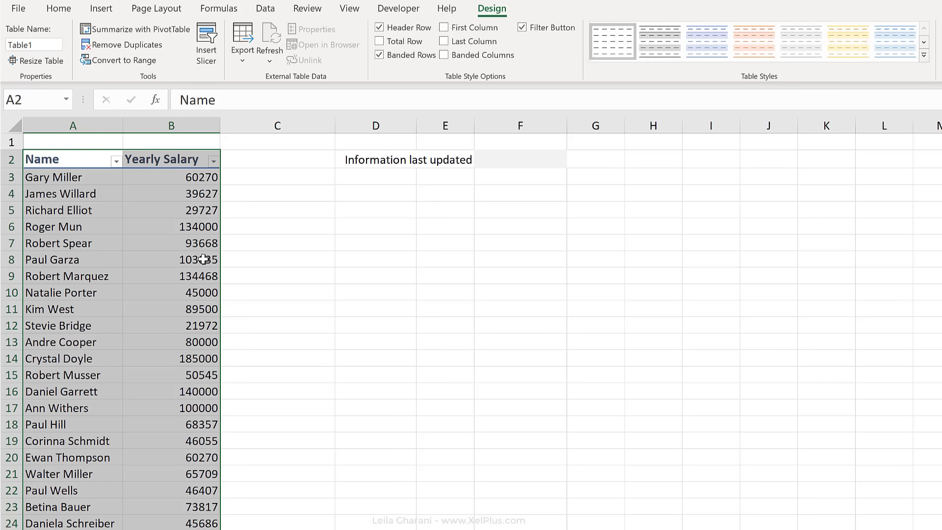
pyautogui.click(130, 61)
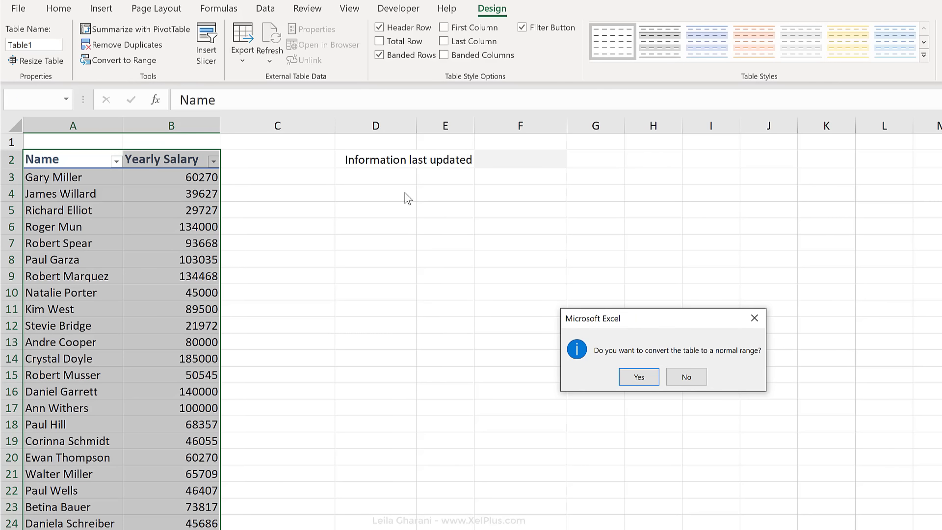
pyautogui.click(636, 377)
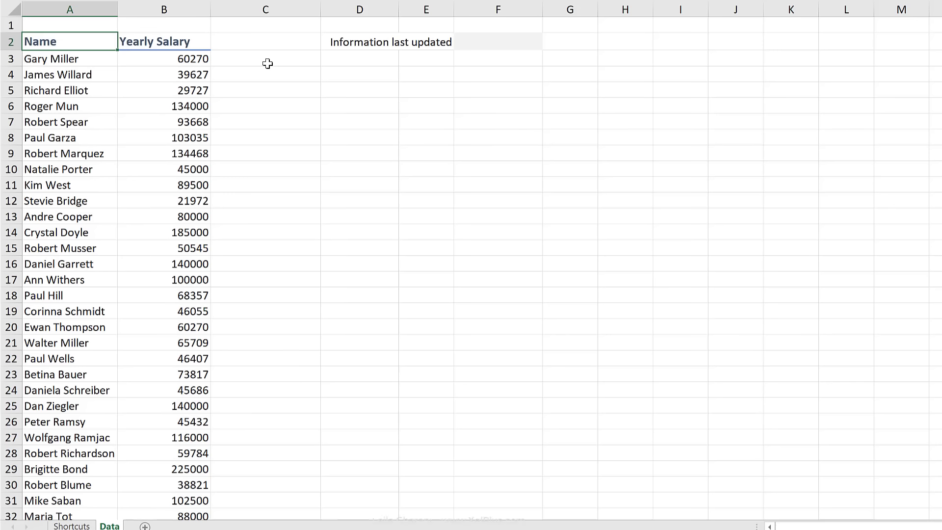
# Jump to the bottom, right, left and top edges of the salary data
pyautogui.hotkey('ctrl', 'Down')
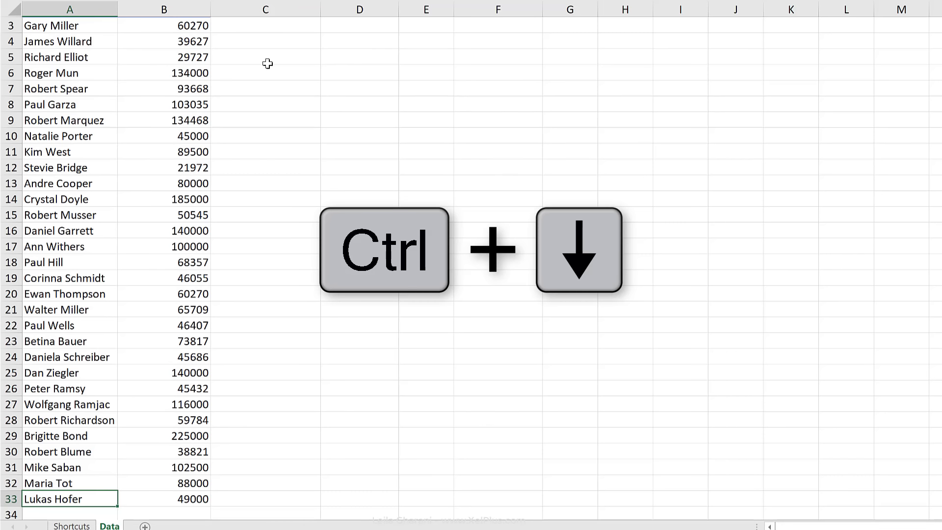
pyautogui.hotkey('ctrl', 'Right')
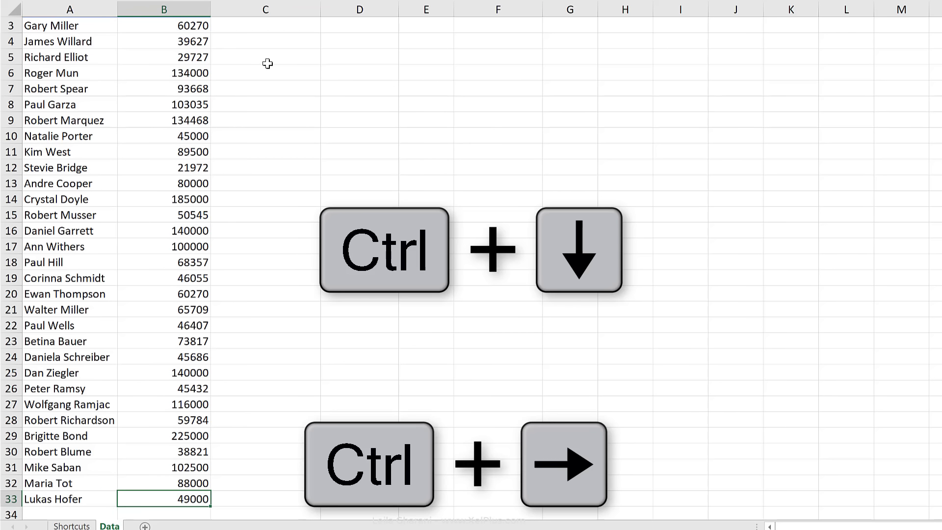
pyautogui.hotkey('ctrl', 'Left')
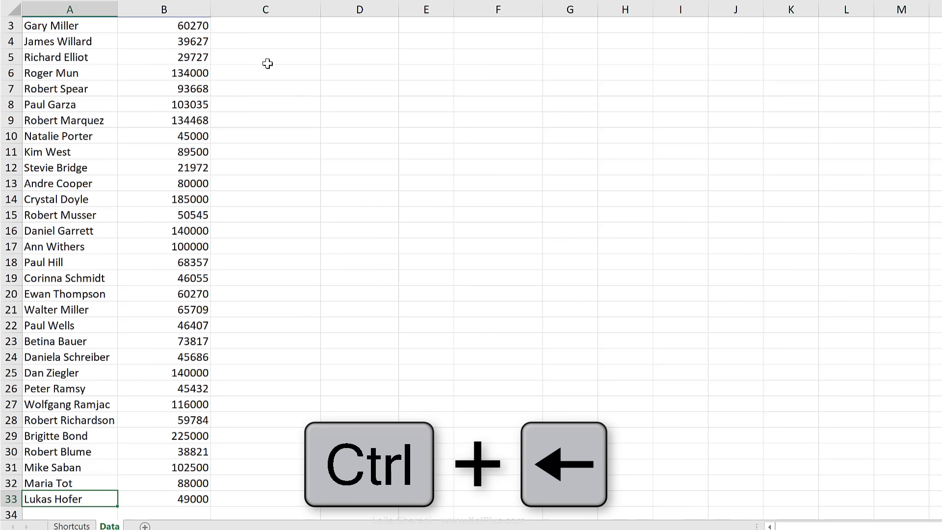
pyautogui.hotkey('ctrl', 'Up')
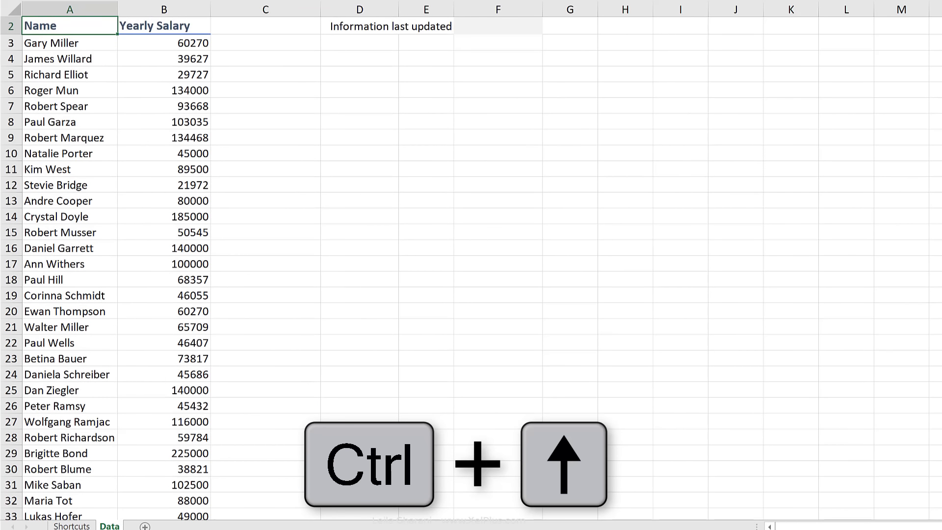
# Select all names and salaries down to the last row, then return to the Name header
pyautogui.scroll(-1, 471, 265)
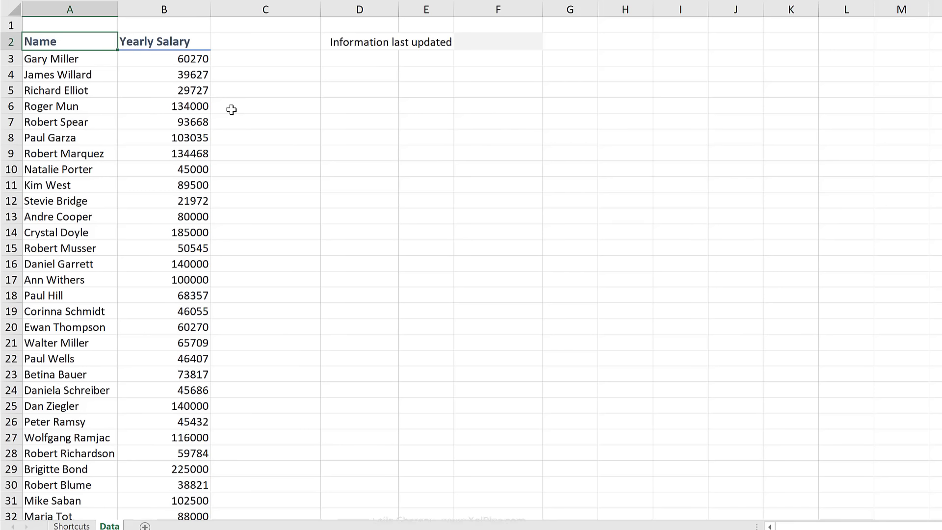
pyautogui.hotkey('ctrl', 'shift', 'Down')
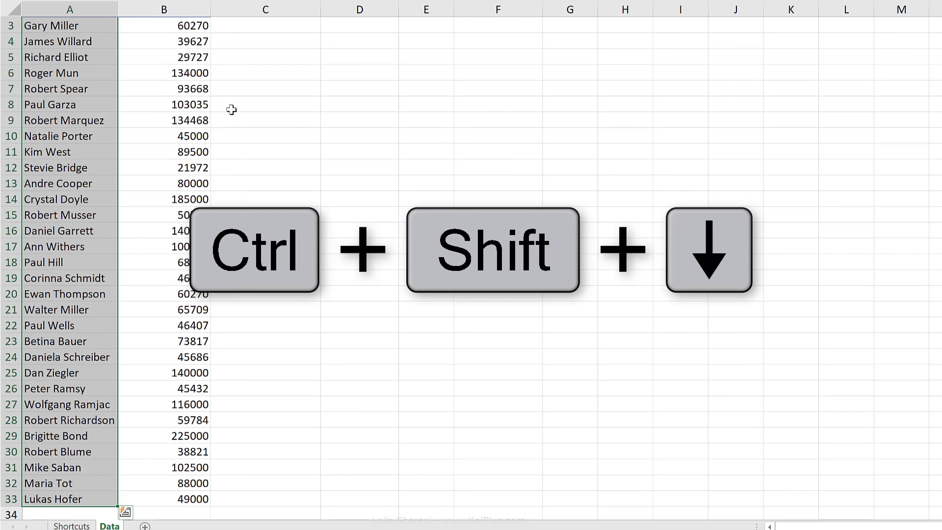
pyautogui.hotkey('ctrl', 'shift', 'Right')
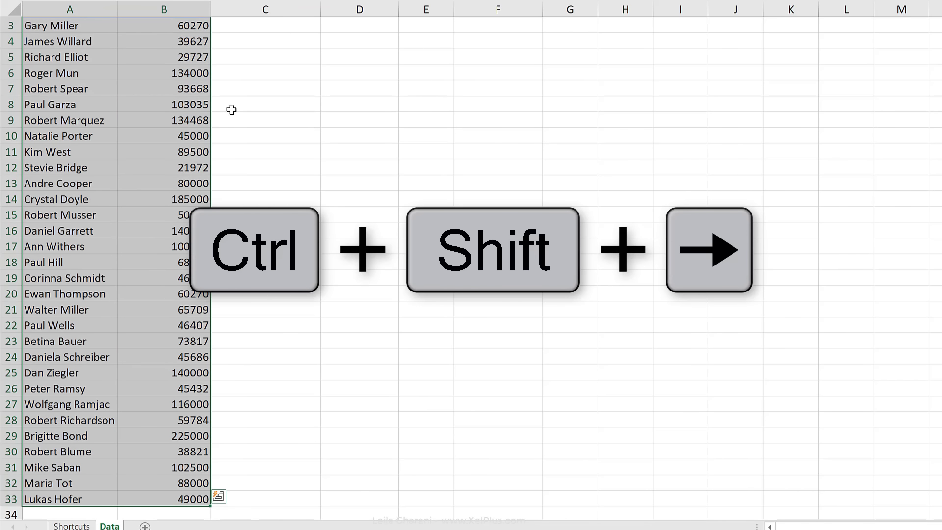
pyautogui.press('Home')
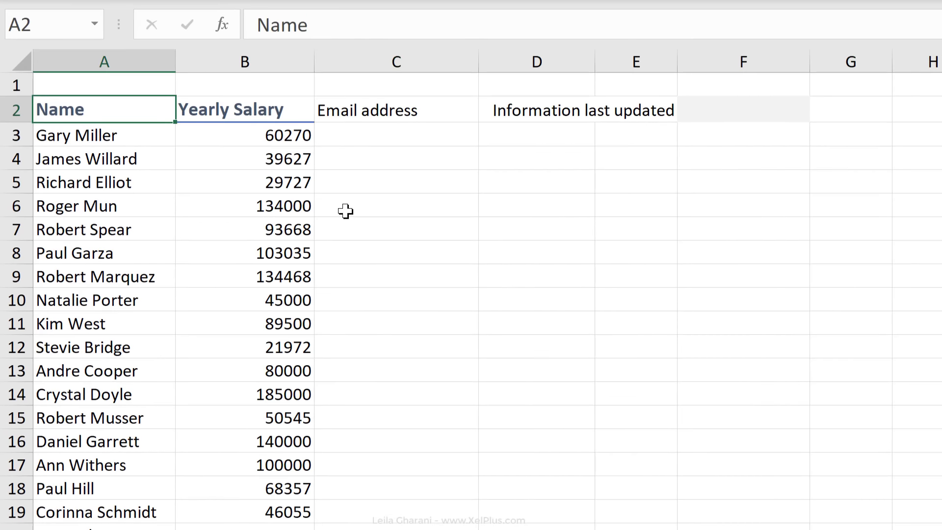
# Select headers A2 through Email address, then move on to D2 and E2
pyautogui.hotkey('ctrl', 'shift', 'Right')
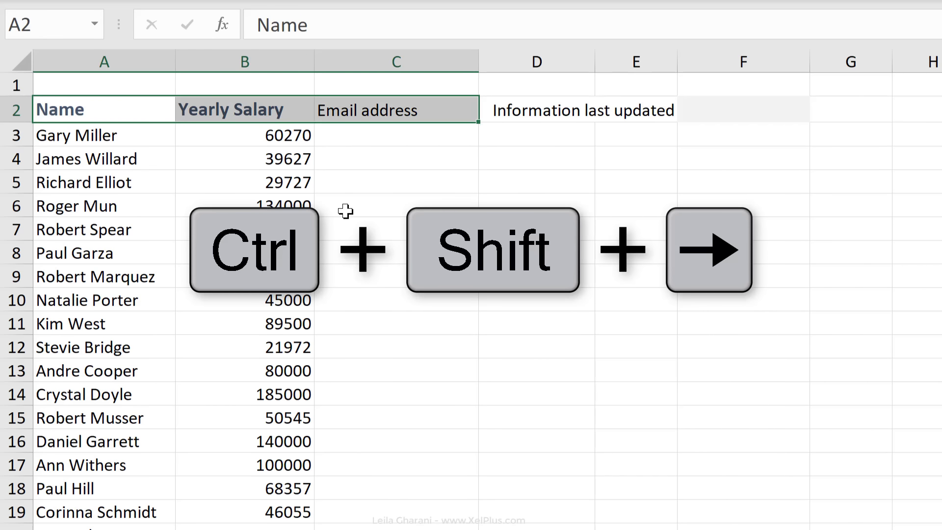
pyautogui.hotkey('ctrl', 'Right')
pyautogui.hotkey('ctrl', 'Right')
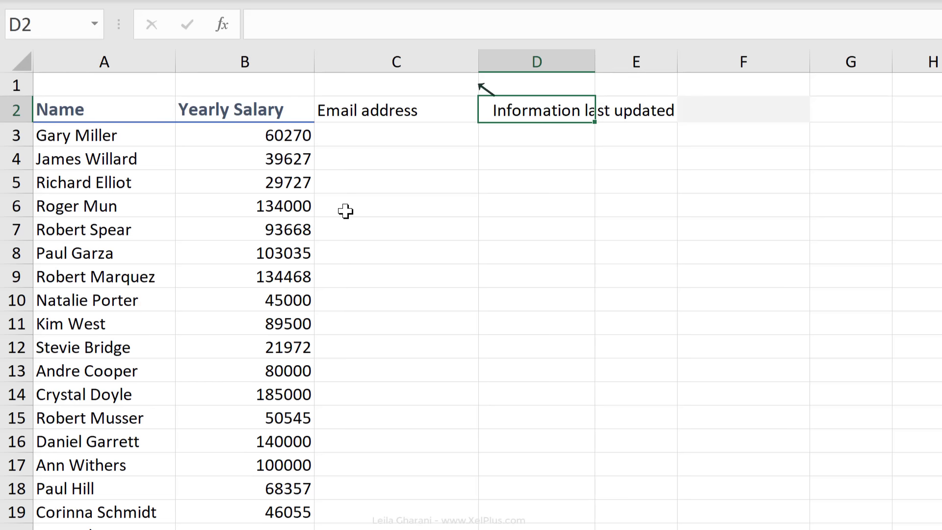
pyautogui.press('Right')
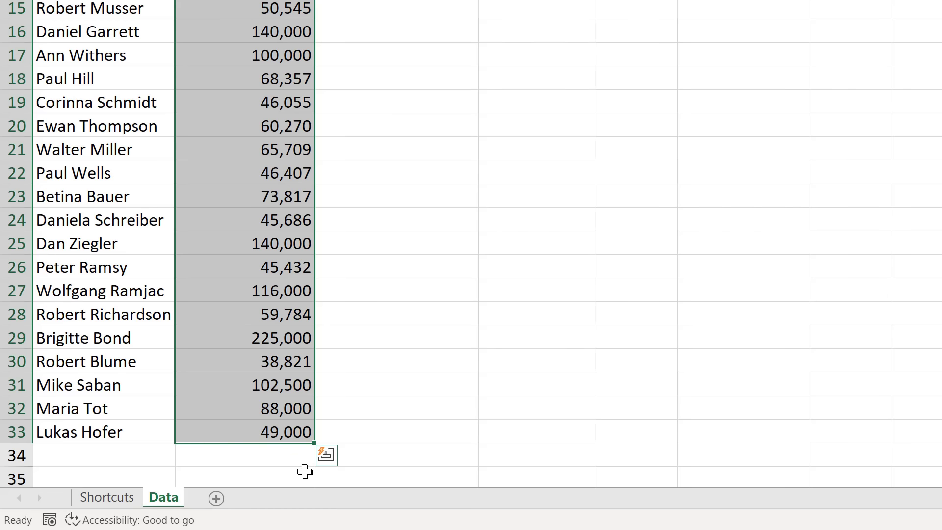
# AutoSum all yearly salaries into B34 below the list
pyautogui.click(301, 464)
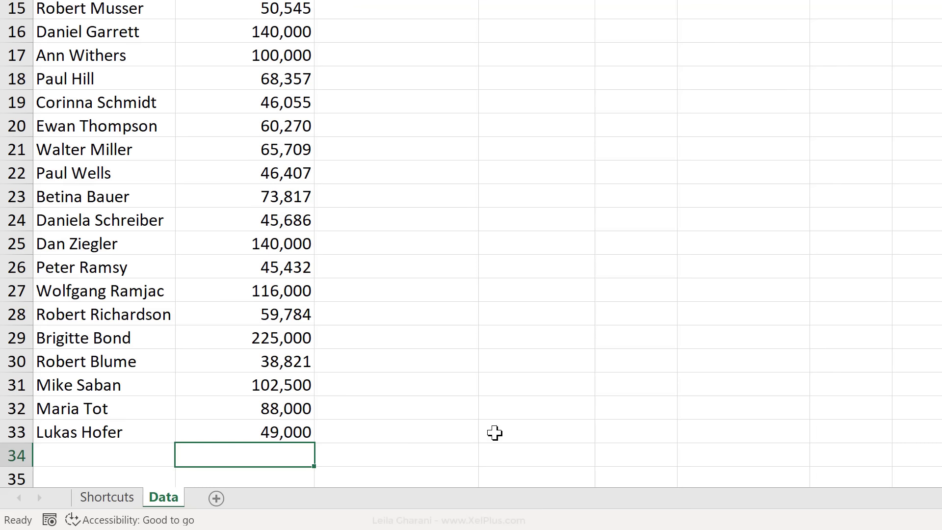
pyautogui.hotkey('alt', '=')
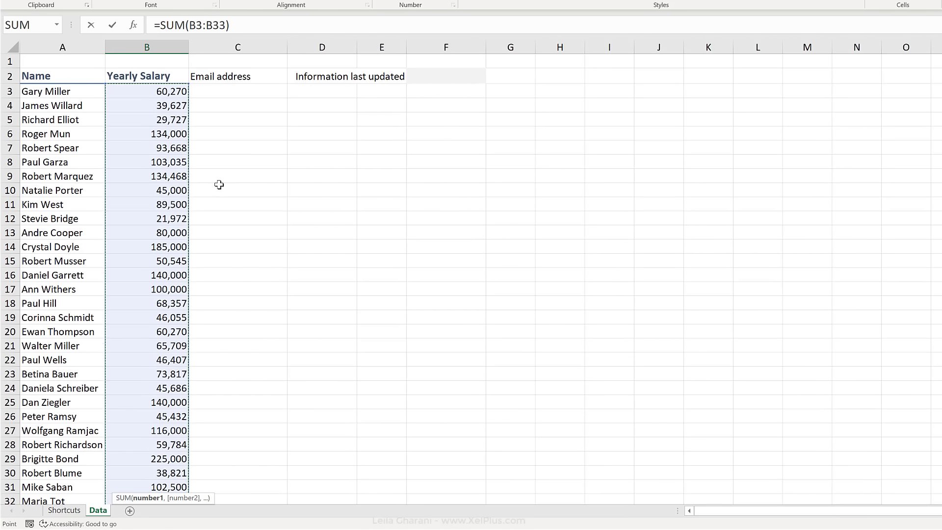
pyautogui.scroll(-2, 218, 183)
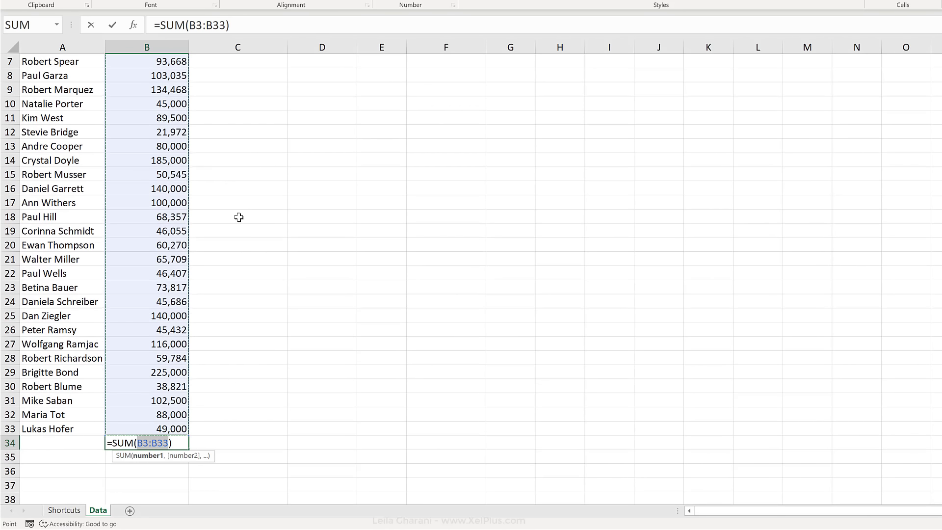
pyautogui.press('Return')
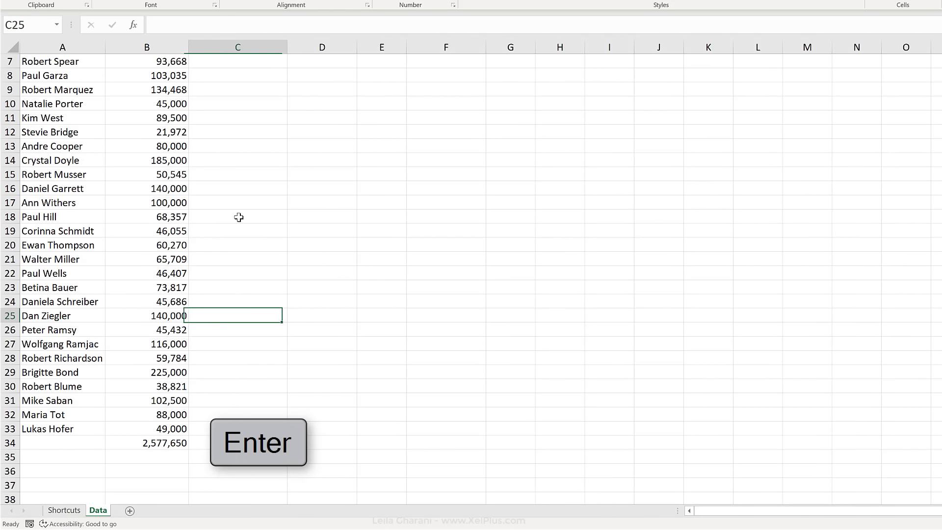
# Enter 20000 in C25 and sum that row (B25:C25) in D25
pyautogui.write('20000')
pyautogui.press('Tab')
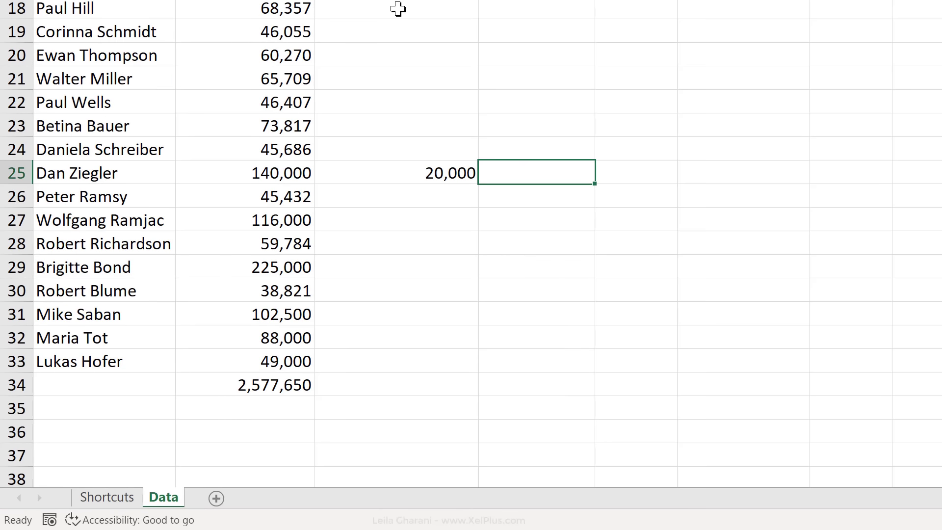
pyautogui.hotkey('alt', '=')
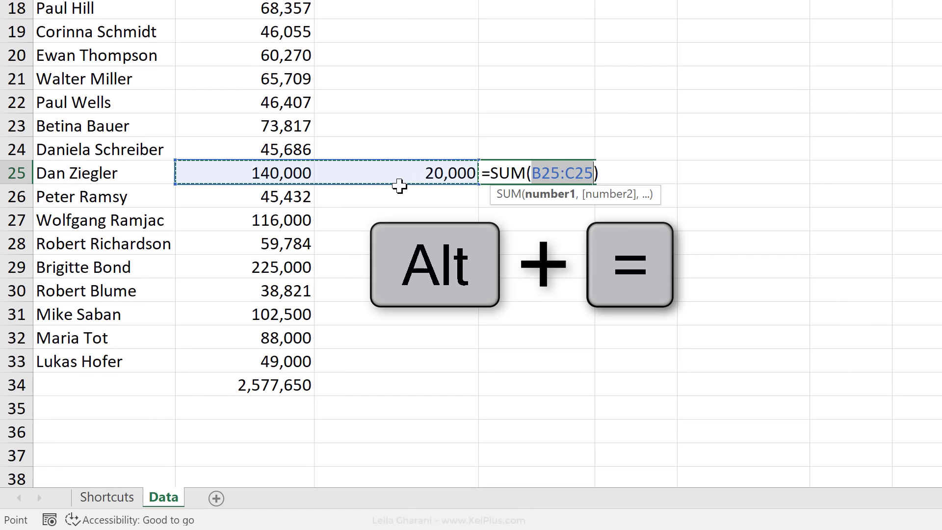
pyautogui.press('Return')
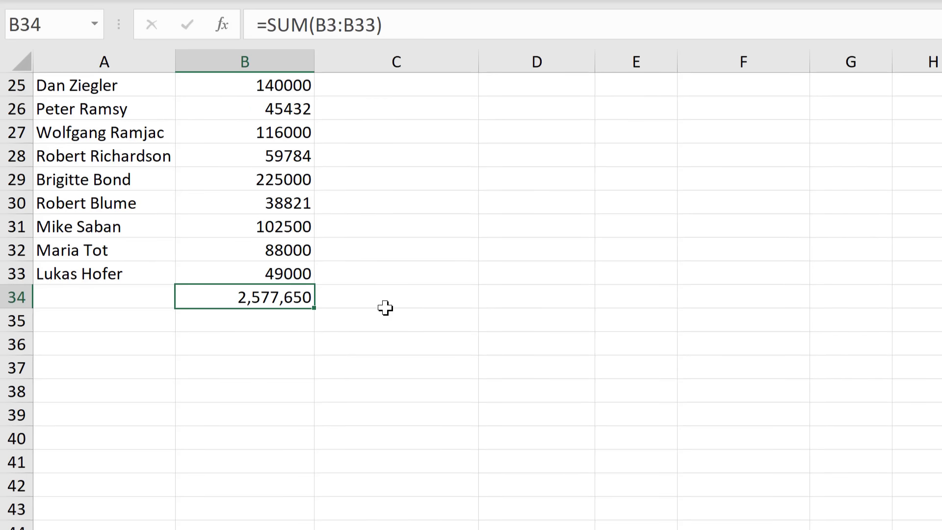
# Copy the B34 total into D34, then clear the pasted formula
pyautogui.hotkey('ctrl', 'c')
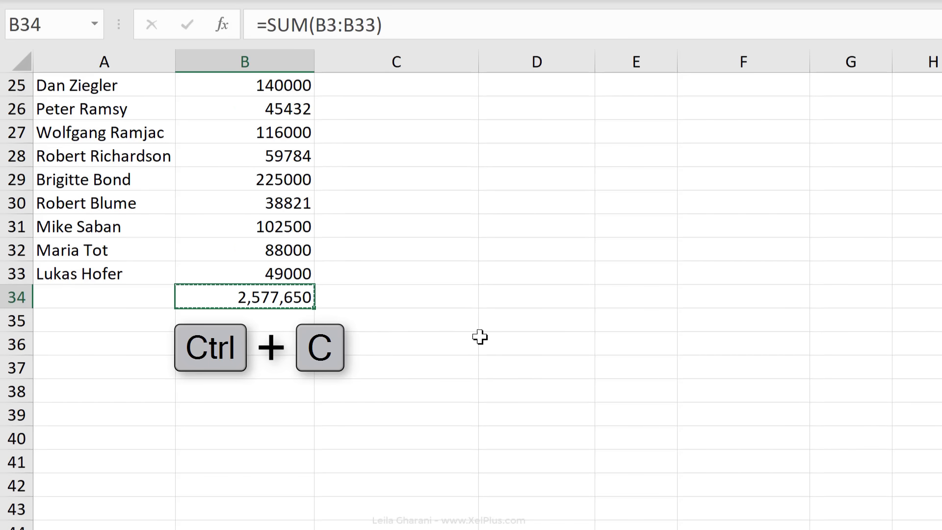
pyautogui.click(557, 295)
pyautogui.hotkey('ctrl', 'v')
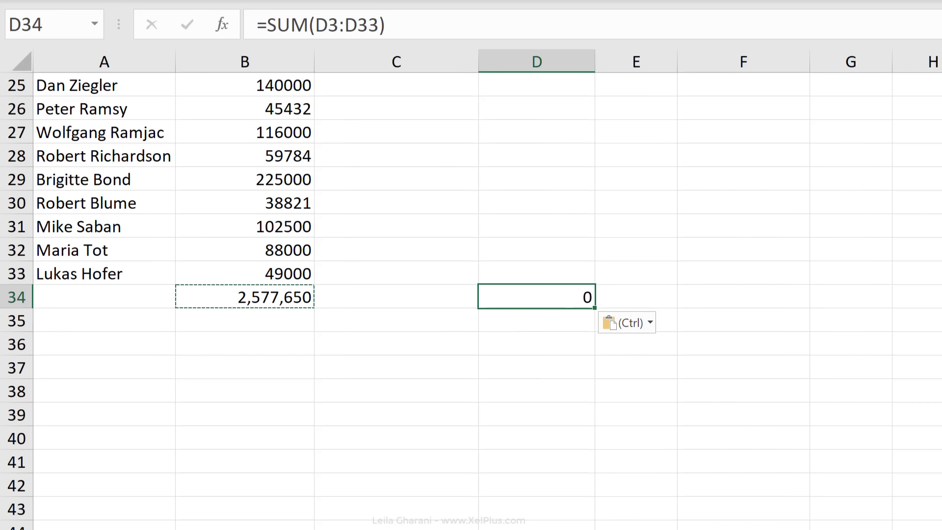
pyautogui.press('BackSpace')
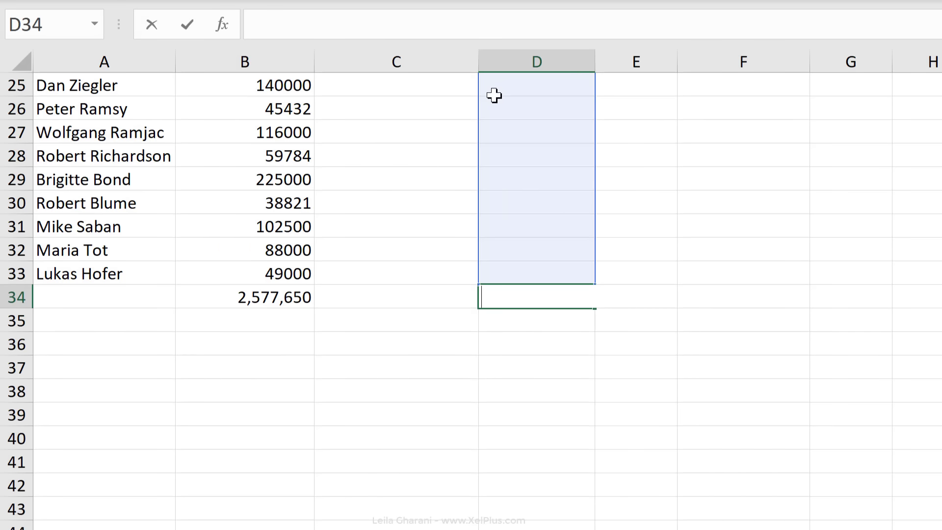
pyautogui.press('Left')
pyautogui.press('Left')
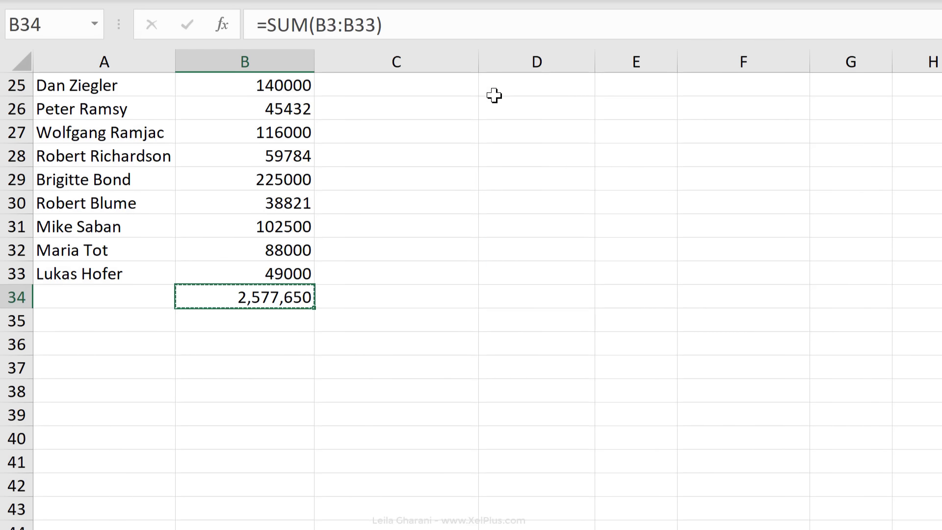
pyautogui.press('Right')
pyautogui.press('Right')
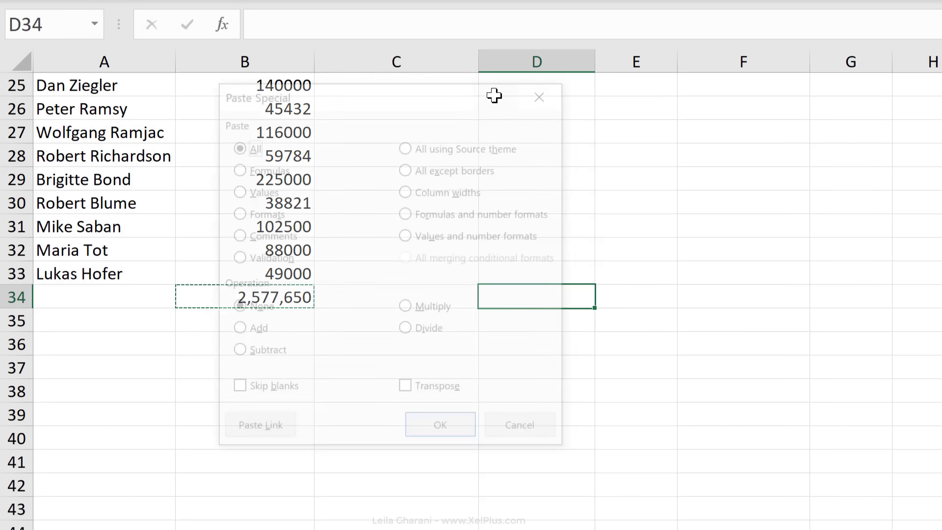
# Paste the 2,577,650 total into D34 as values only via Paste Special
pyautogui.hotkey('alt', 'e')
pyautogui.press('s')
pyautogui.press('v')
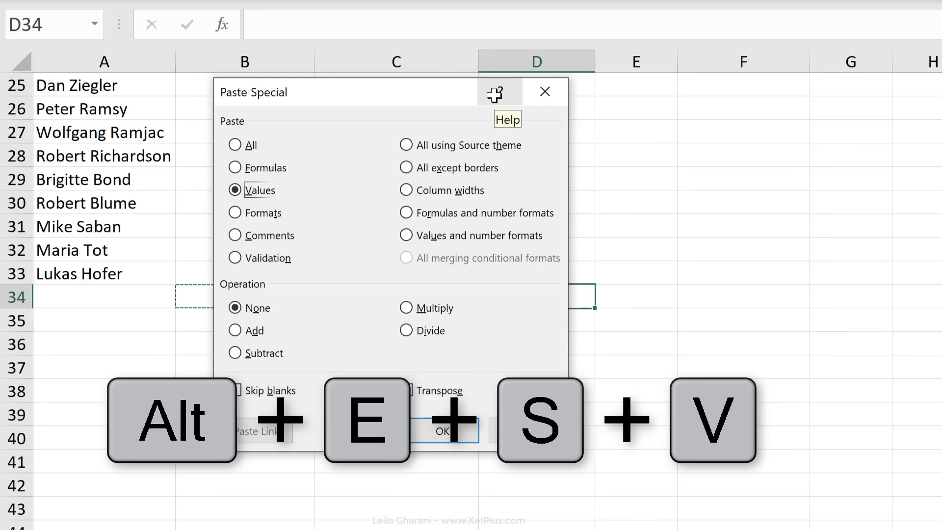
pyautogui.press('Return')
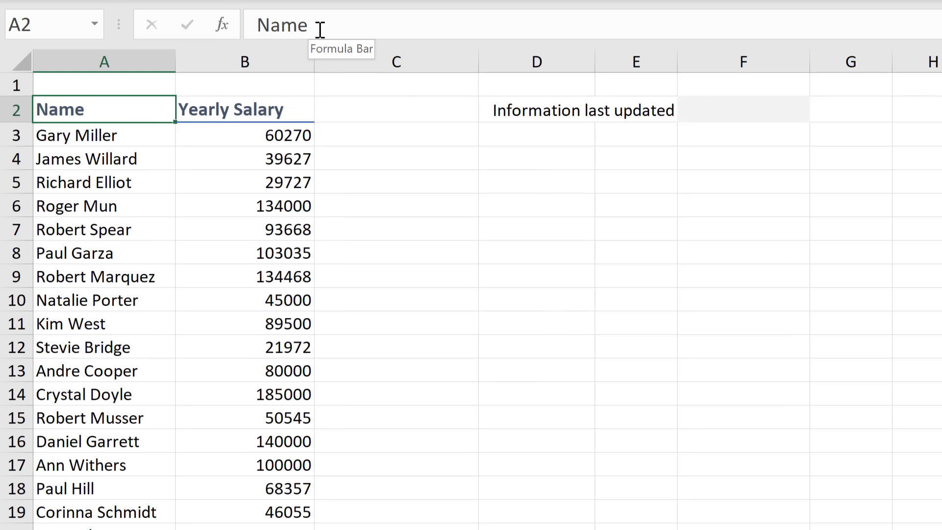
# Try a line break after Name in the A2 header, then remove it
pyautogui.click(319, 25)
pyautogui.hotkey('alt', 'Return')
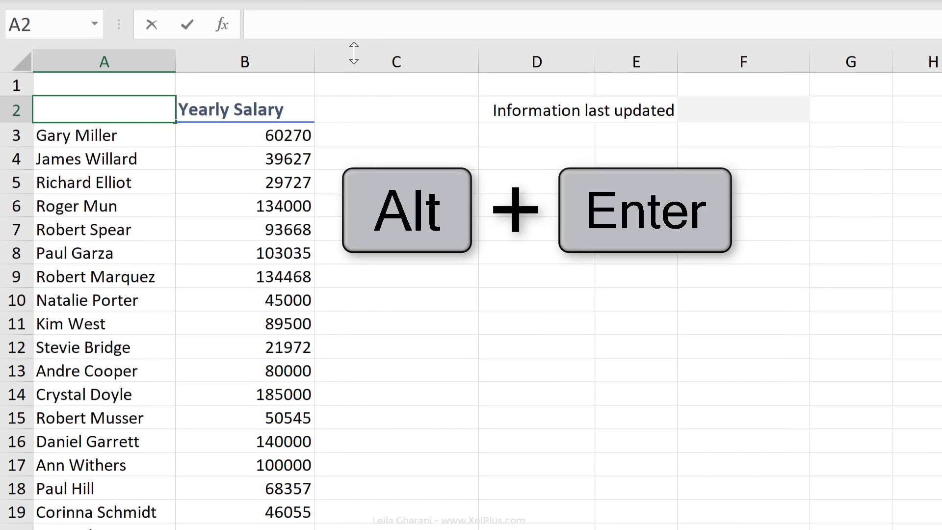
pyautogui.moveTo(357, 44); pyautogui.dragTo(348, 66)
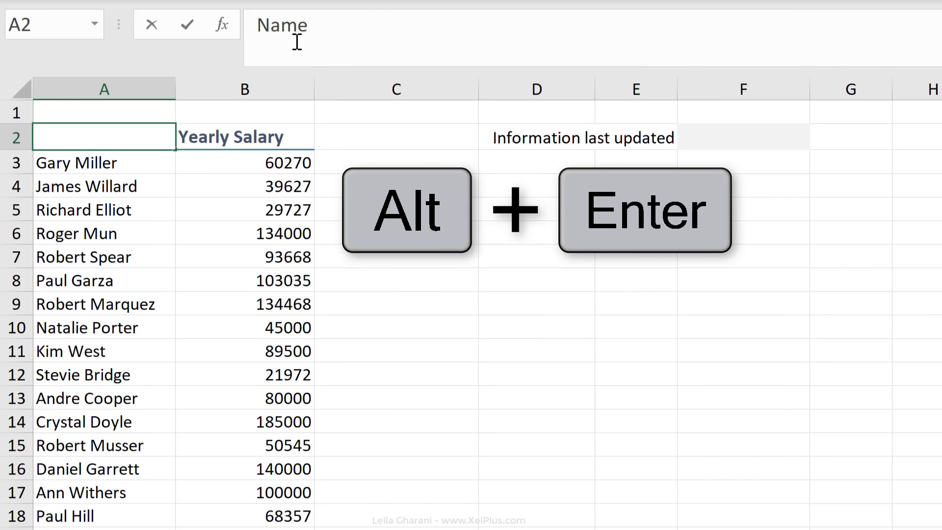
pyautogui.press('BackSpace')
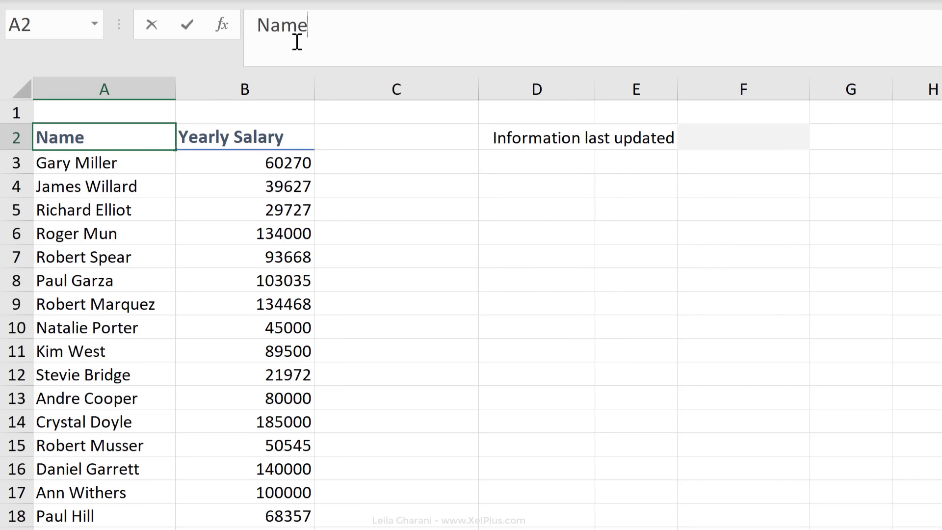
pyautogui.press('Return')
pyautogui.press('Up')
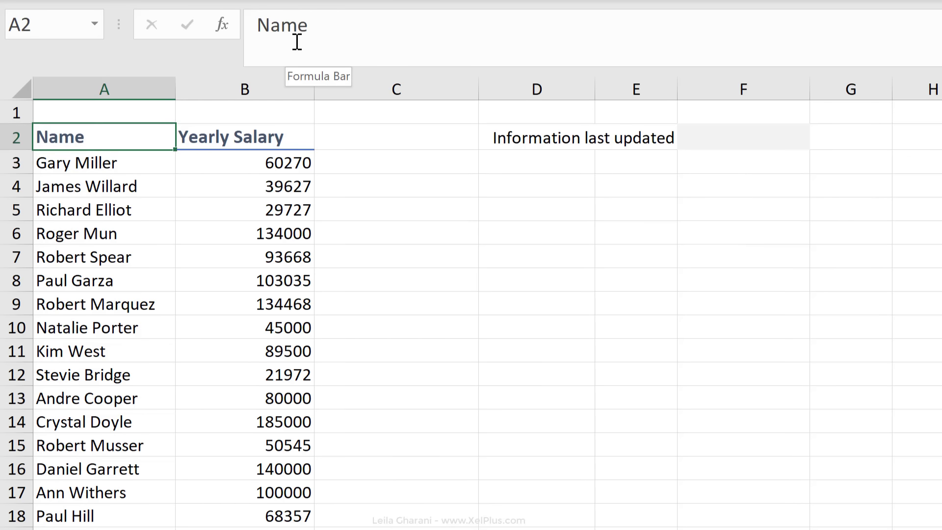
# Make A2 read Name over 'First then last name' in font size 10
pyautogui.click(353, 43)
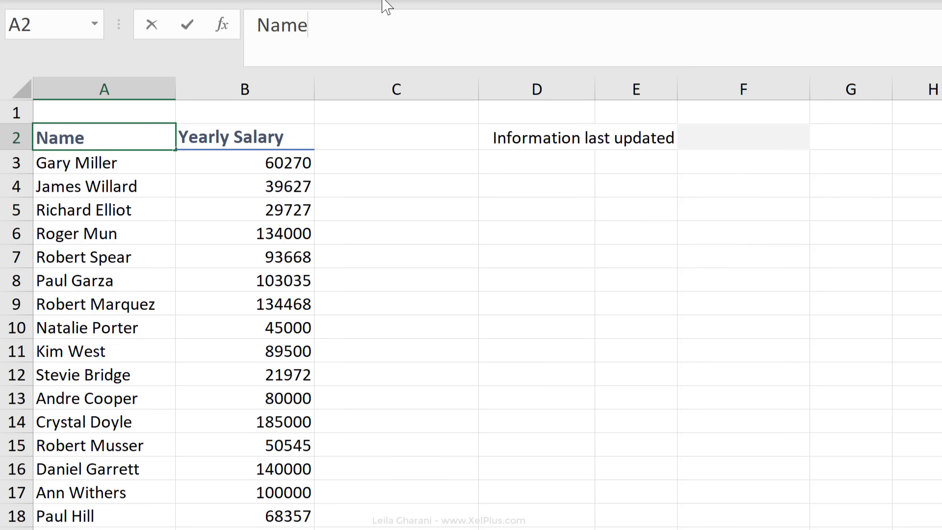
pyautogui.hotkey('alt', 'Return')
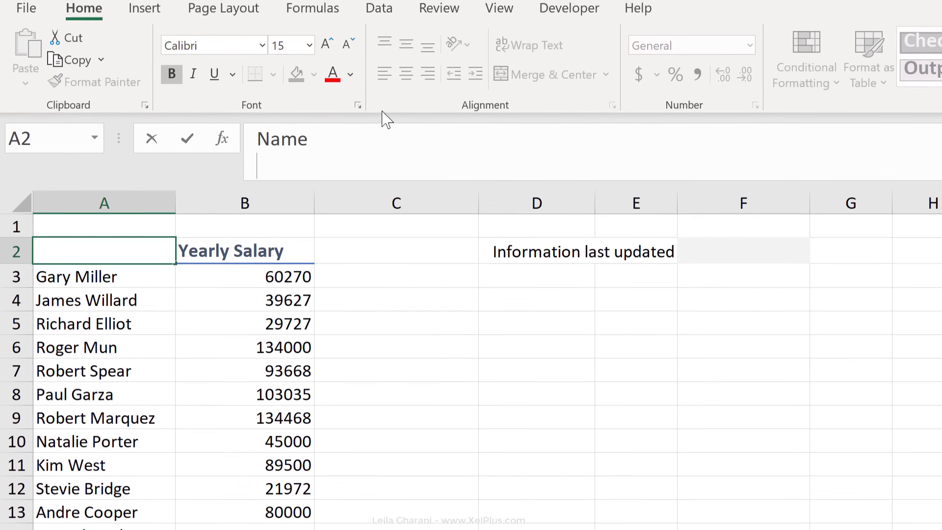
pyautogui.write('First then last name')
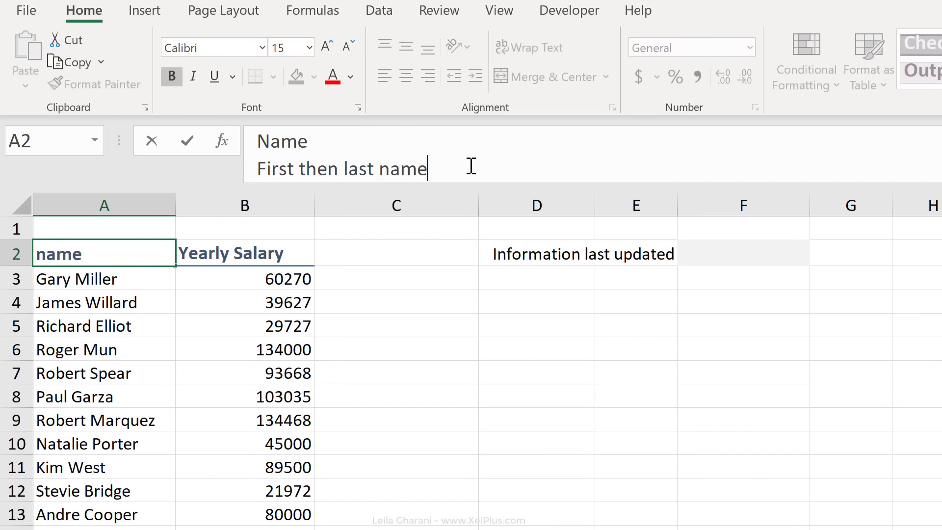
pyautogui.moveTo(472, 162); pyautogui.dragTo(246, 162)
pyautogui.click(348, 47)
pyautogui.click(347, 47)
pyautogui.click(347, 47)
pyautogui.click(347, 47)
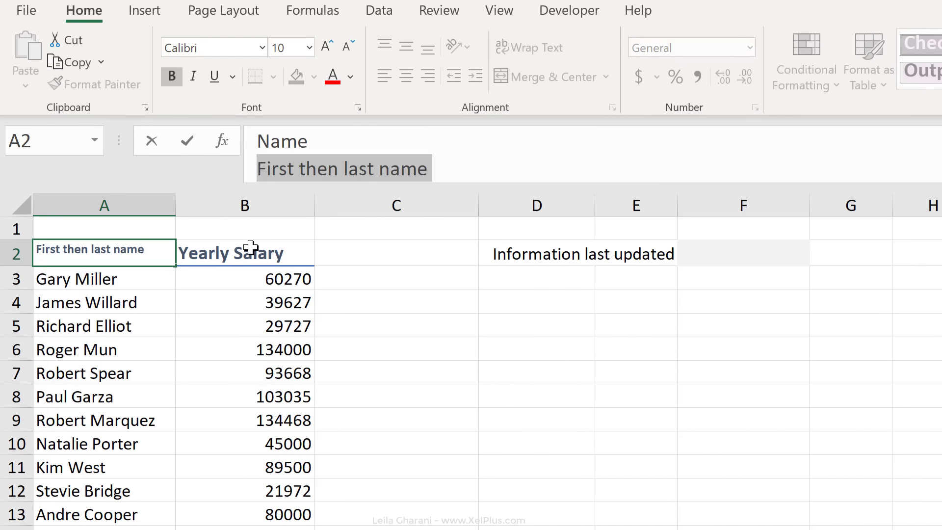
pyautogui.press('Return')
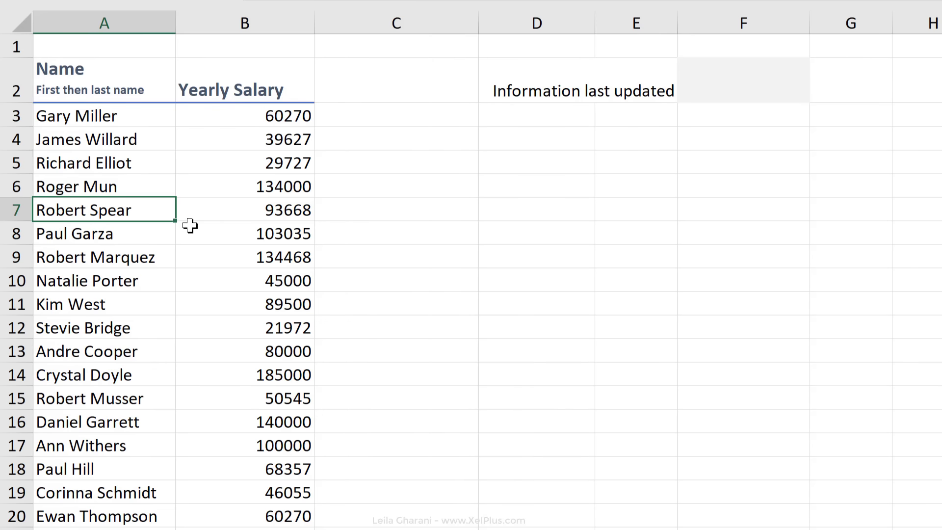
pyautogui.press('Right')
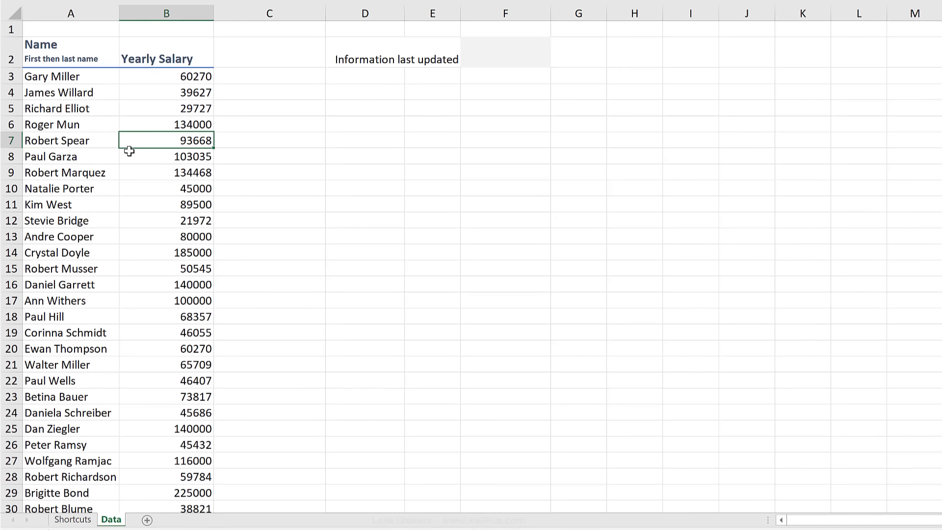
pyautogui.hotkey('ctrl', 'a')
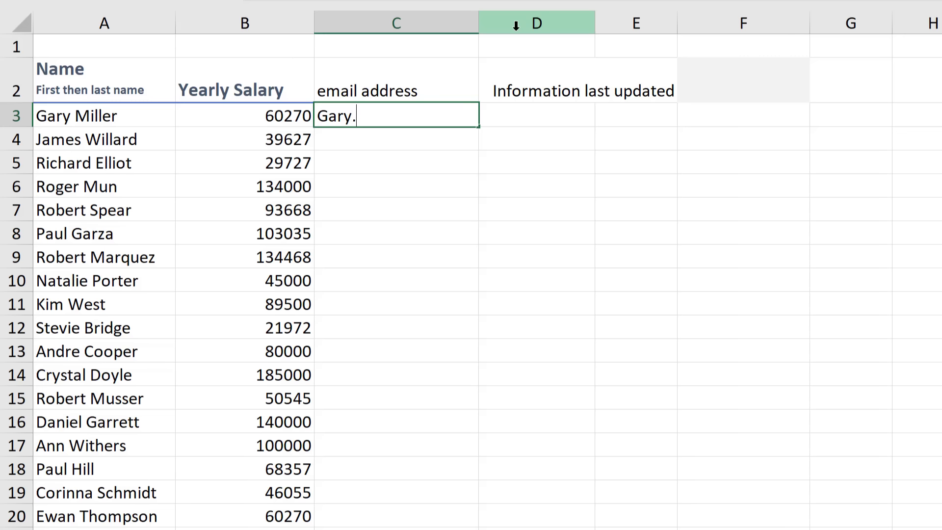
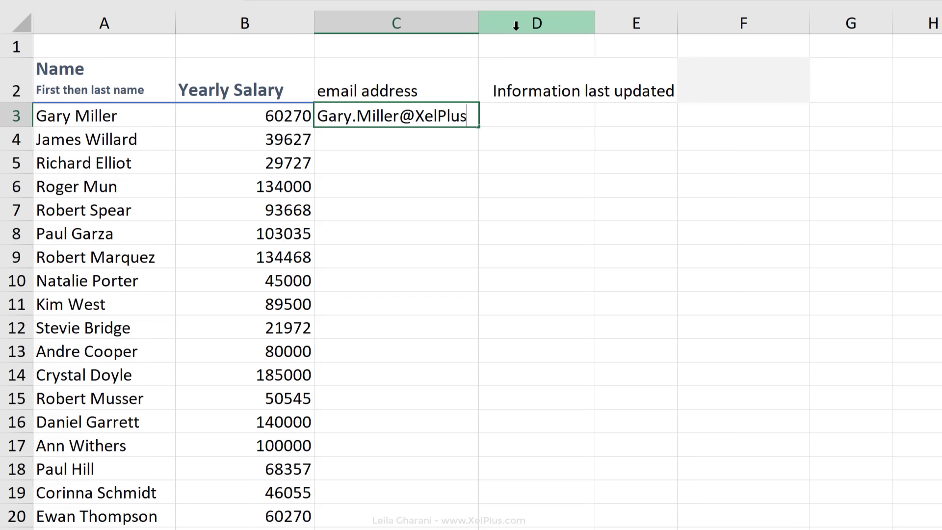
# Enter the first email address in C3 and Flash Fill the rest of column C with Ctrl+E
pyautogui.hotkey('ctrl', 'Return')
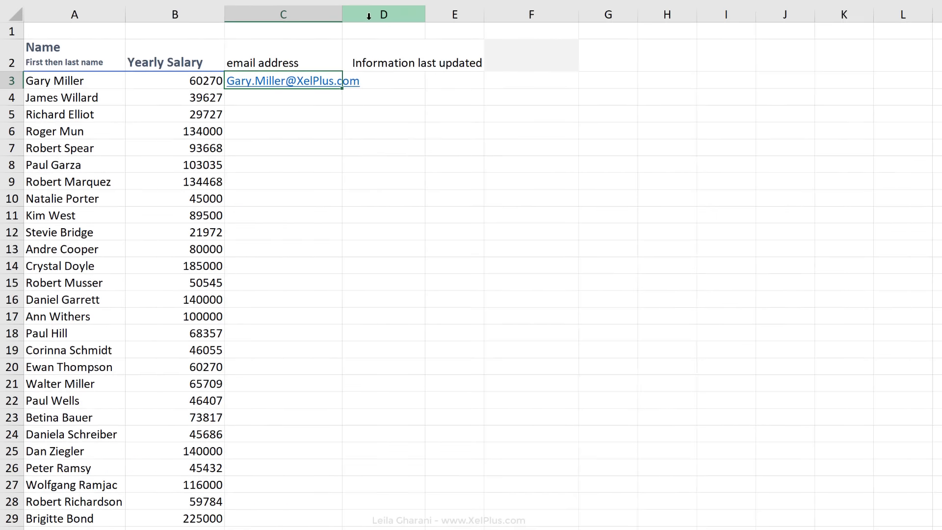
pyautogui.hotkey('shift', 'Down')
pyautogui.press('Down')
pyautogui.hotkey('ctrl', 'e')
pyautogui.press('Left')
# Step through the filled email addresses from C3 down to C5
pyautogui.press('Up')
pyautogui.press('Right')
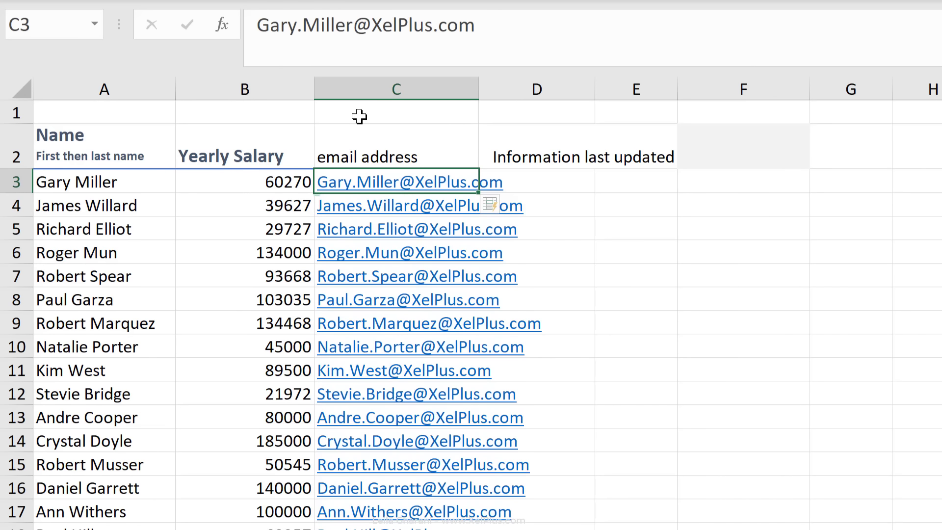
pyautogui.press('Down')
pyautogui.press('Down')
pyautogui.press('Down')
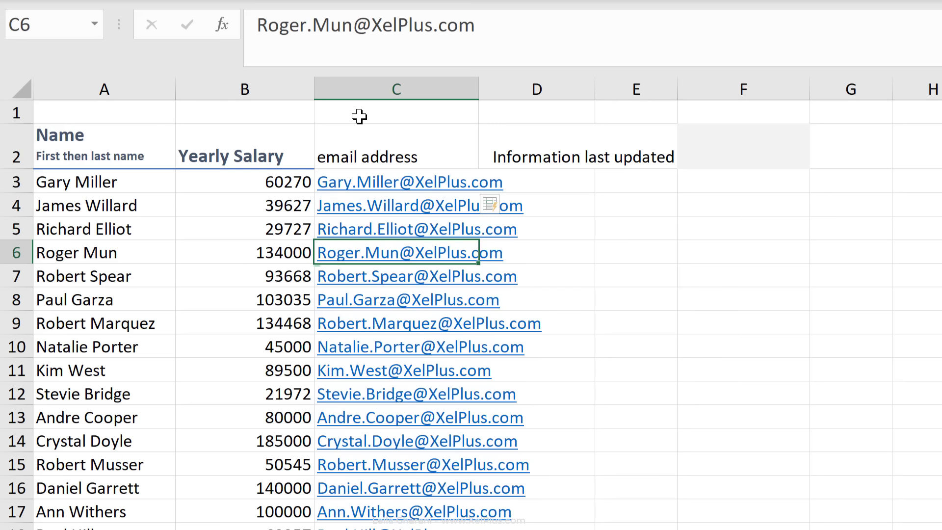
pyautogui.press('Up')
pyautogui.press('Up')
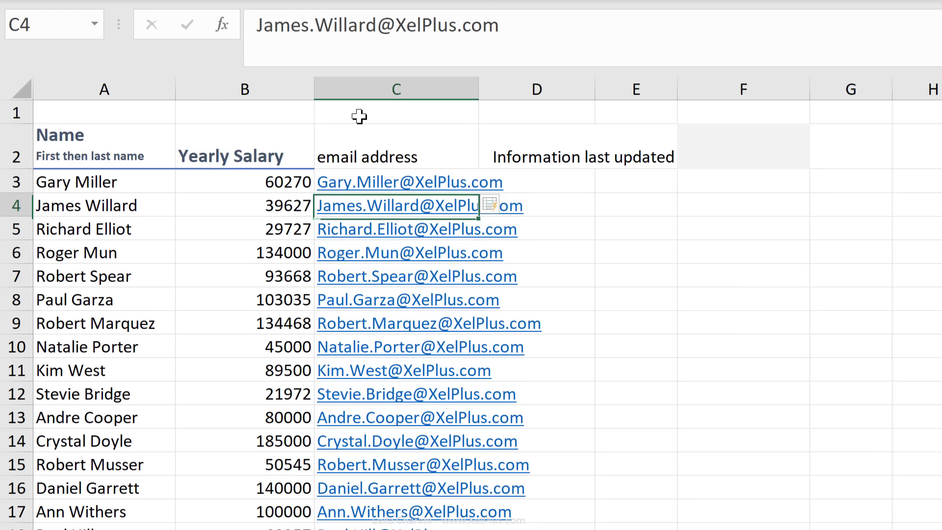
pyautogui.press('Down')
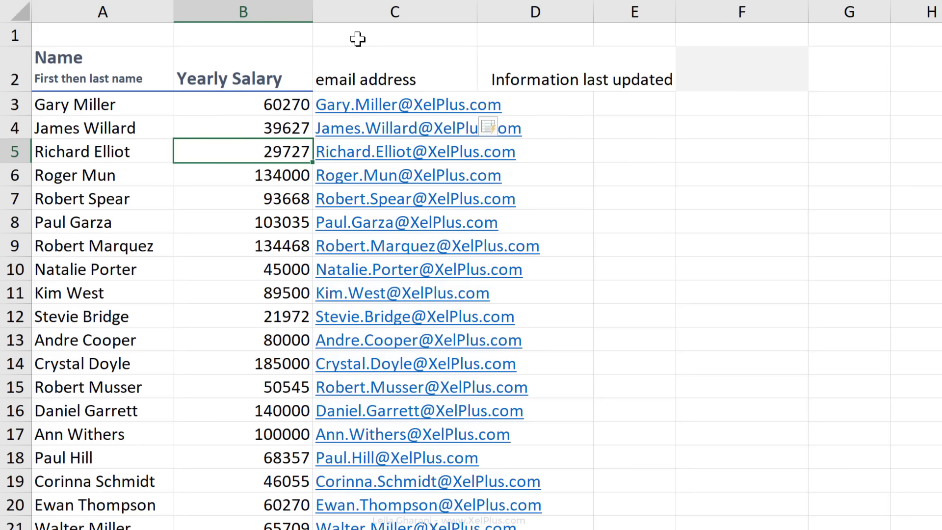
# Select row 5, reduce the selection to B5, then select the Yearly Salary column
pyautogui.hotkey('shift', 'space')
pyautogui.hotkey('shift', 'BackSpace')
pyautogui.hotkey('ctrl', 'space')
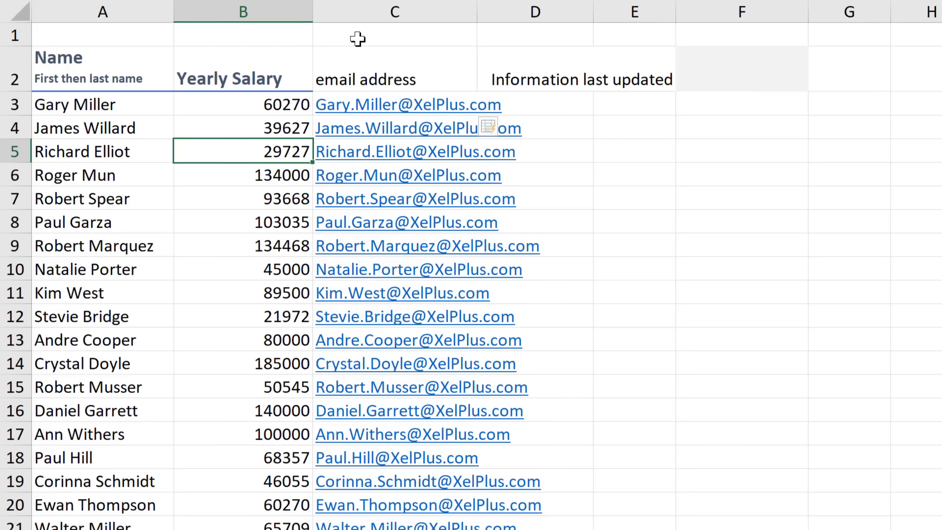
pyautogui.hotkey('ctrl', '+')
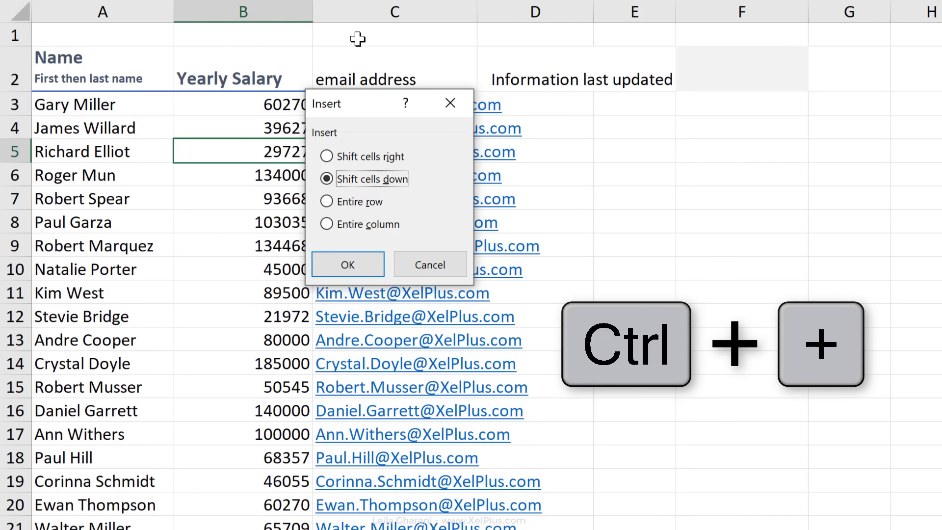
pyautogui.press('r')
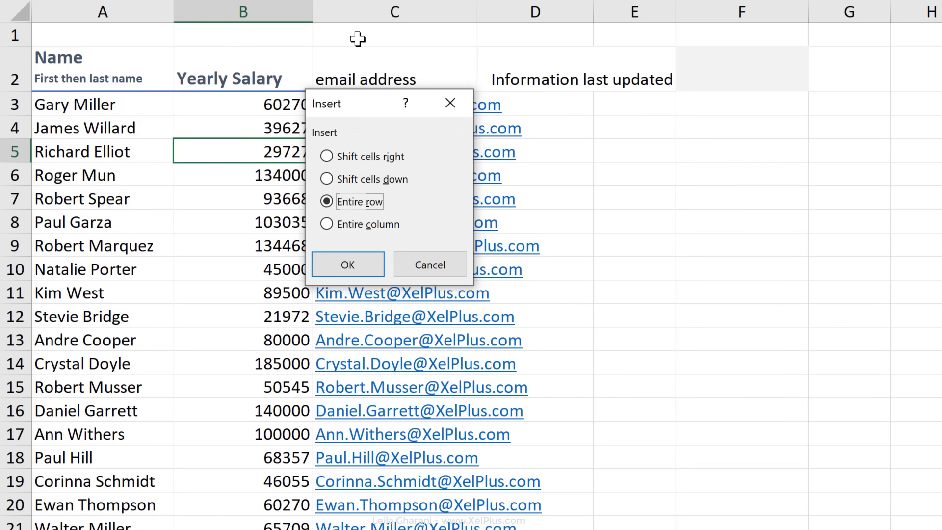
pyautogui.press('c')
pyautogui.press('i')
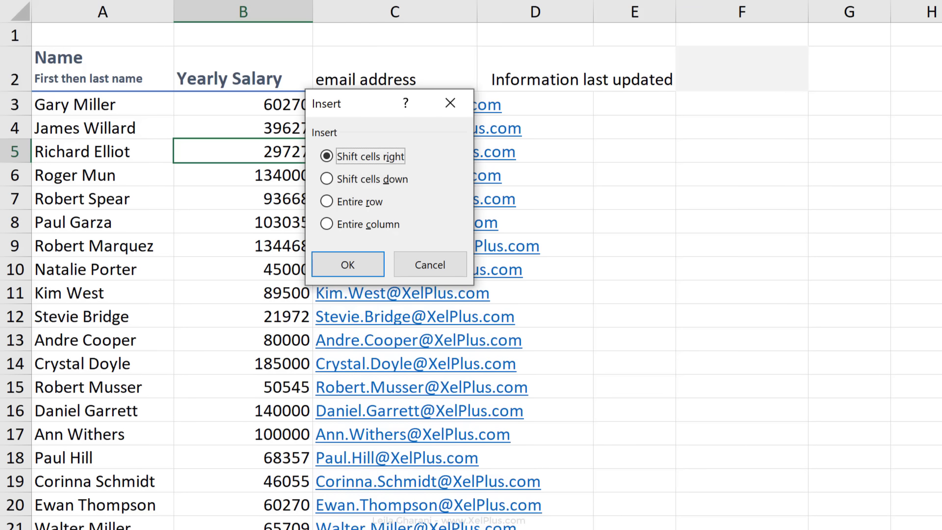
pyautogui.press('Escape')
pyautogui.hotkey('ctrl', 'space')
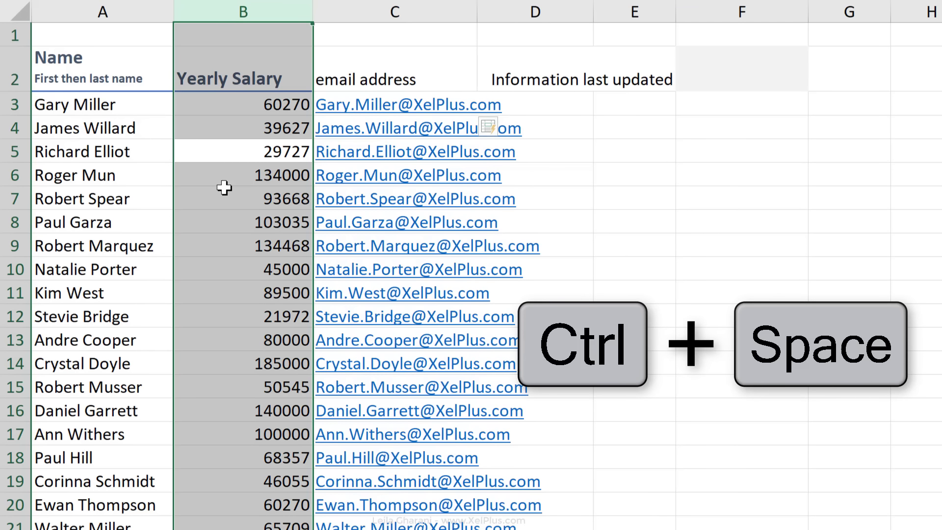
# Insert a blank column B, add and remove a blank row 5, then reselect column B
pyautogui.hotkey('ctrl', '+')
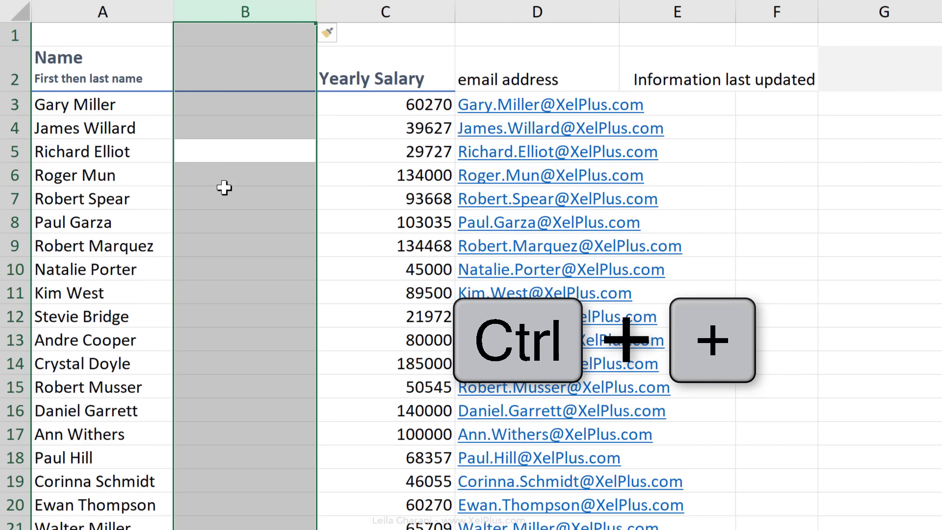
pyautogui.click(240, 162)
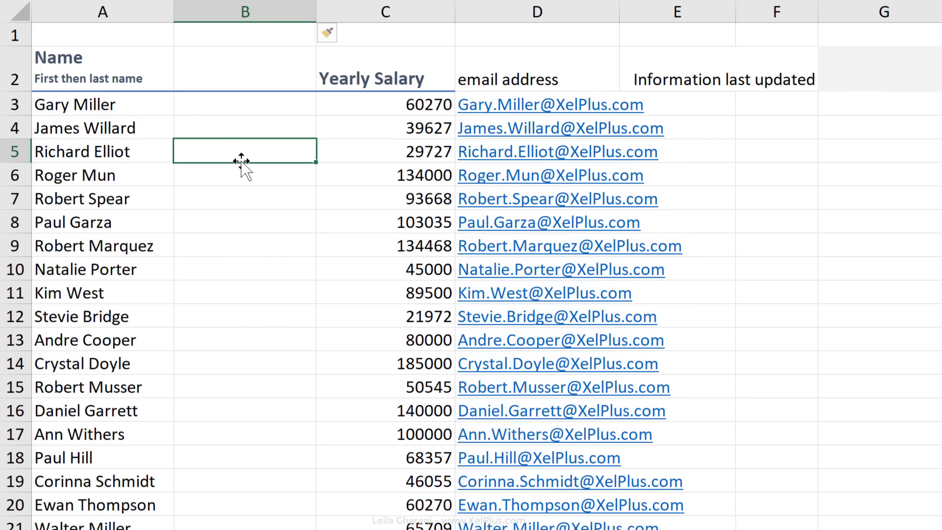
pyautogui.hotkey('shift', 'space')
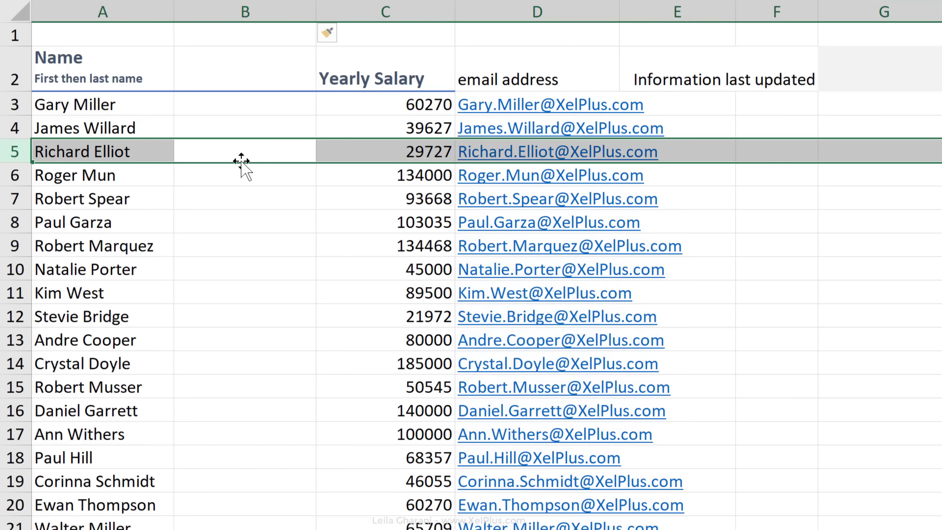
pyautogui.hotkey('ctrl', '+')
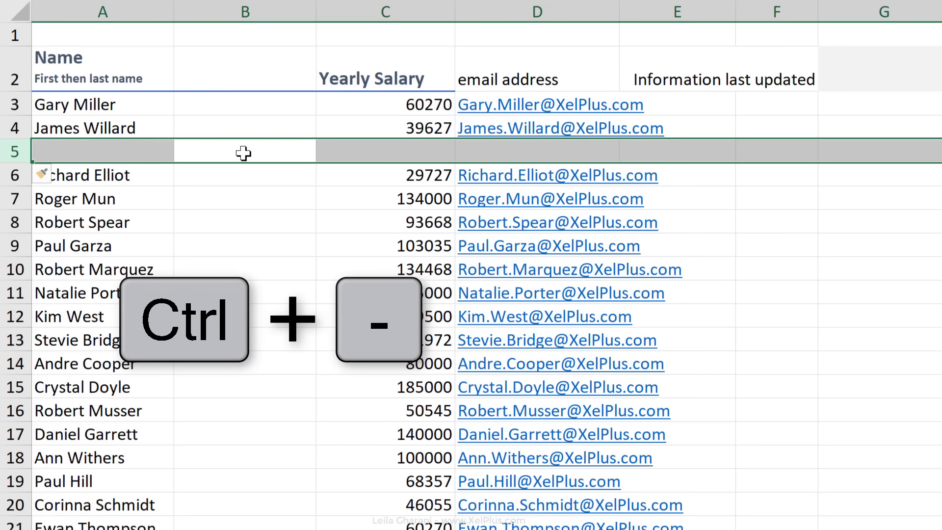
pyautogui.hotkey('ctrl', '-')
pyautogui.click(244, 153)
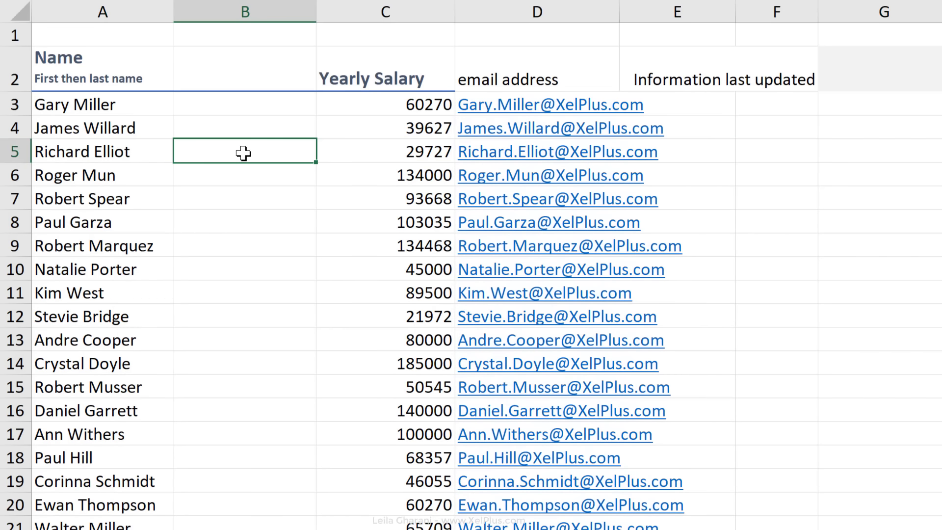
pyautogui.hotkey('ctrl', 'space')
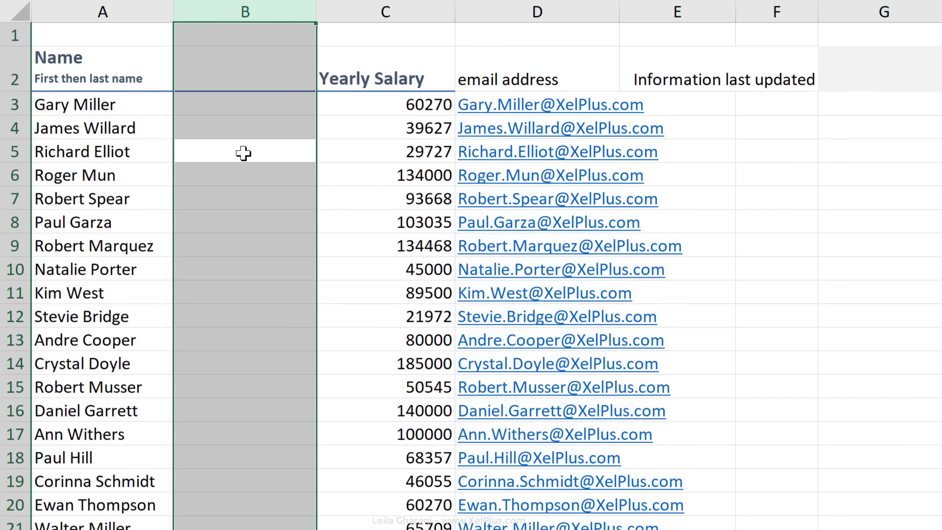
# Delete the empty column B and Shift-drag the row 5 record down to row 7
pyautogui.hotkey('ctrl', '-')
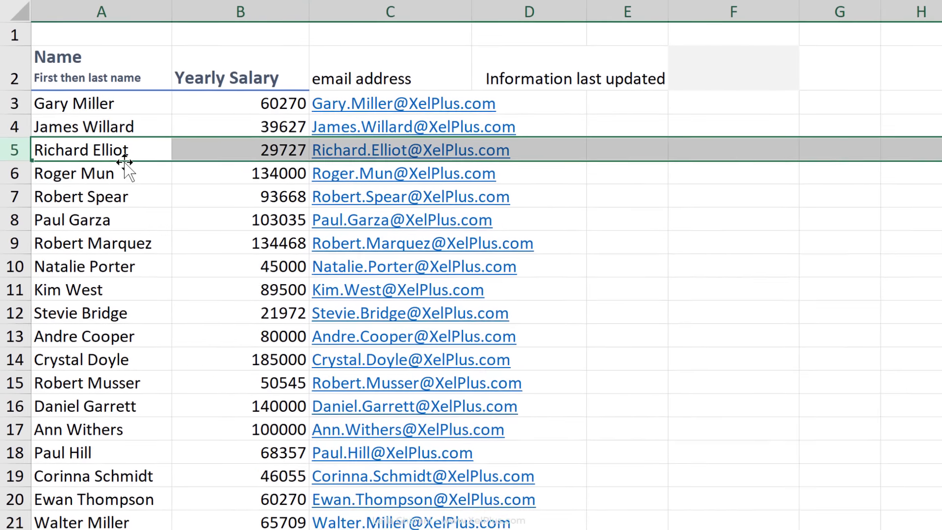
pyautogui.moveTo(126, 164); pyautogui.dragTo(133, 203)
pyautogui.press('shift')
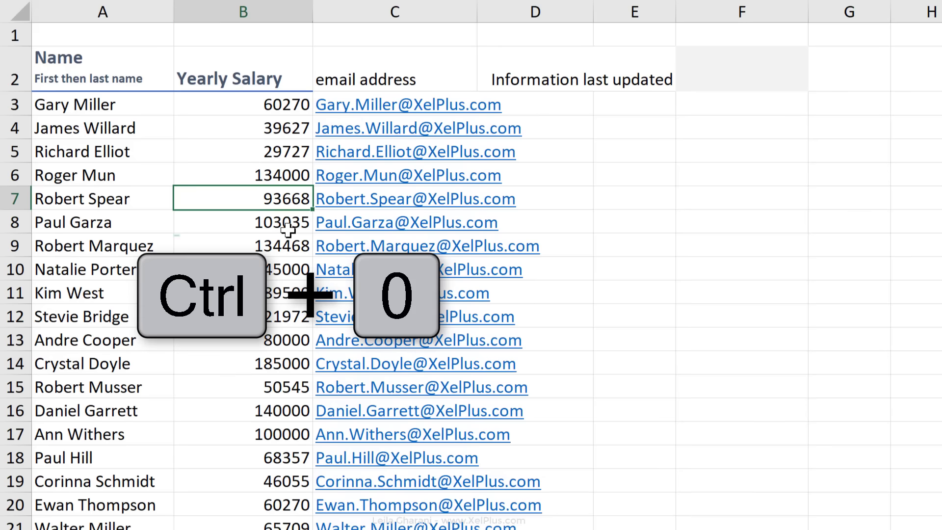
# Hide column B (Yearly Salary) and row 7, then select only the visible cells
pyautogui.hotkey('ctrl', '0')
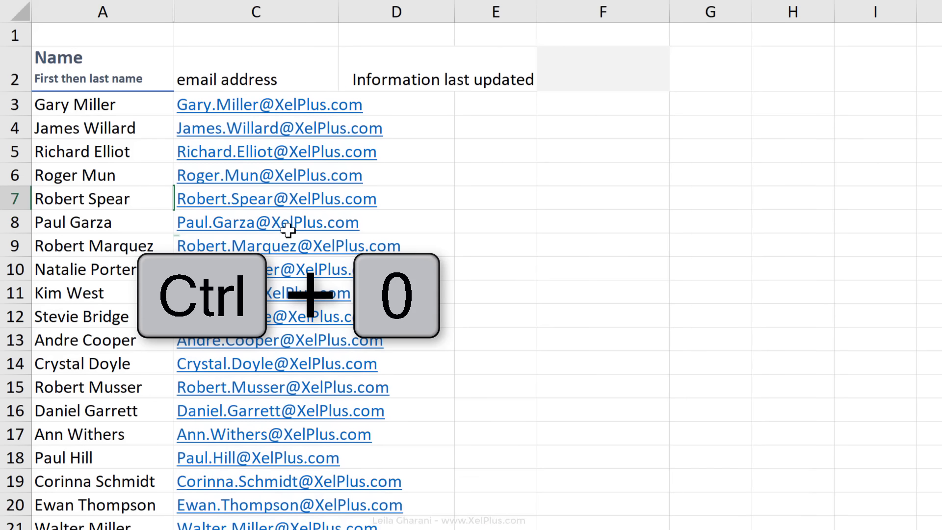
pyautogui.press('Right')
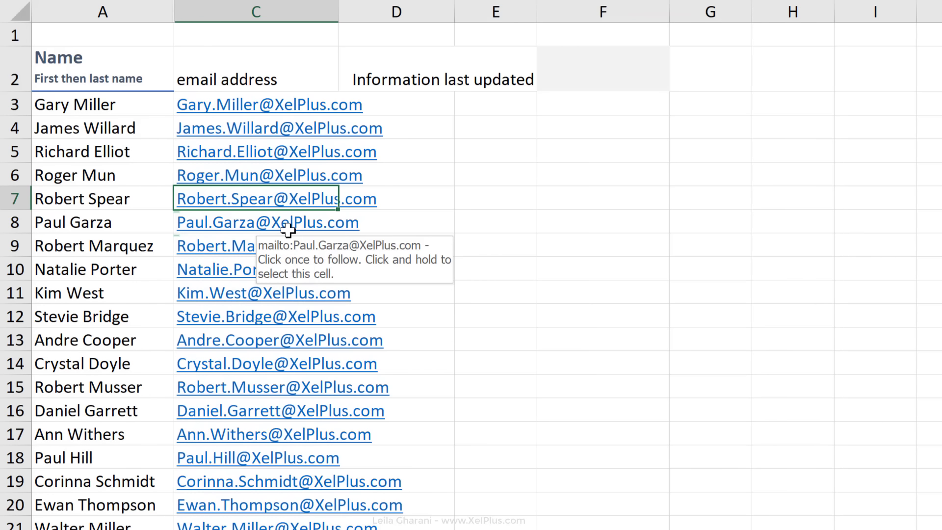
pyautogui.hotkey('ctrl', '9')
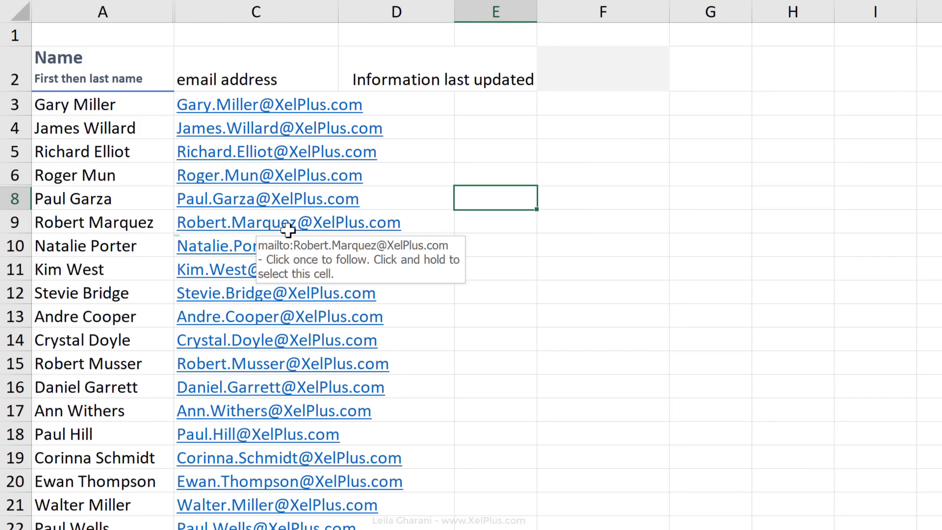
pyautogui.hotkey('alt', ';')
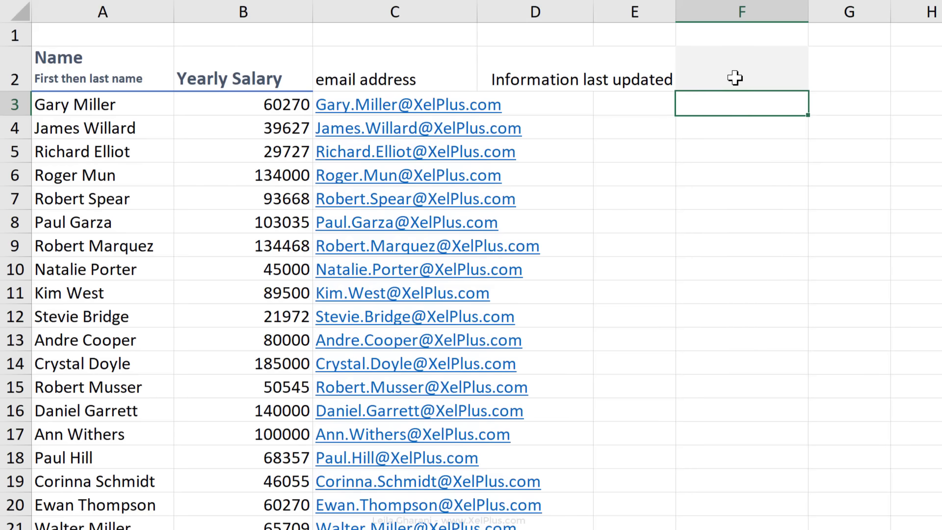
# Enter the current date and time, 4/2/2019 7:39 PM, into cell F2
pyautogui.click(734, 77)
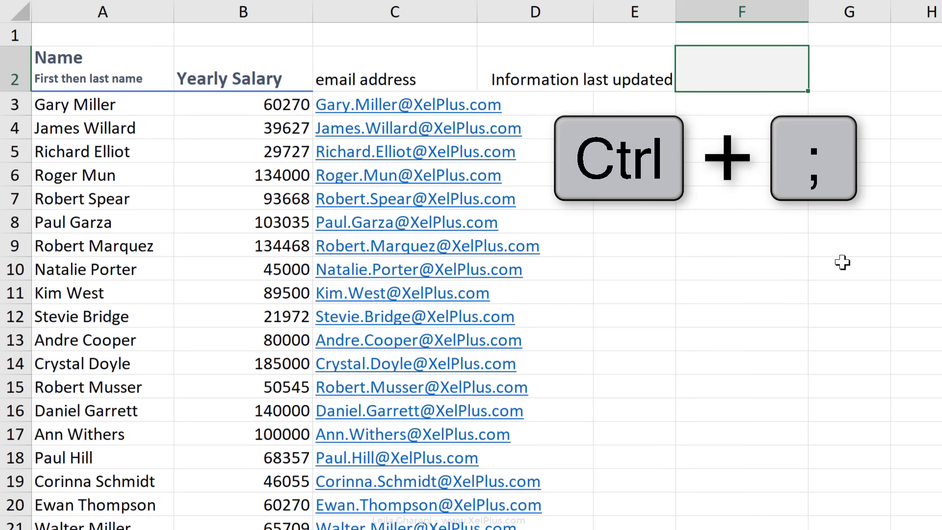
pyautogui.hotkey('ctrl', ';')
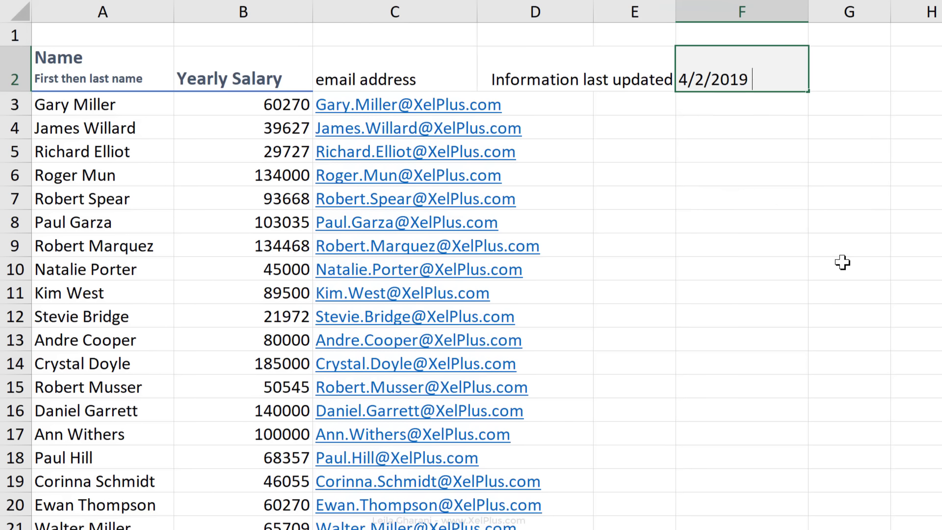
pyautogui.hotkey('ctrl', 'shift', ':')
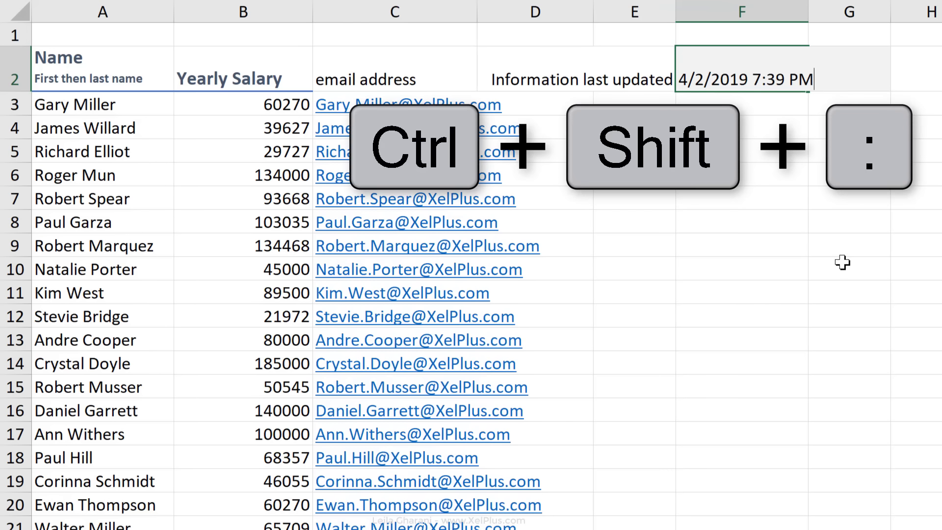
pyautogui.press('Return')
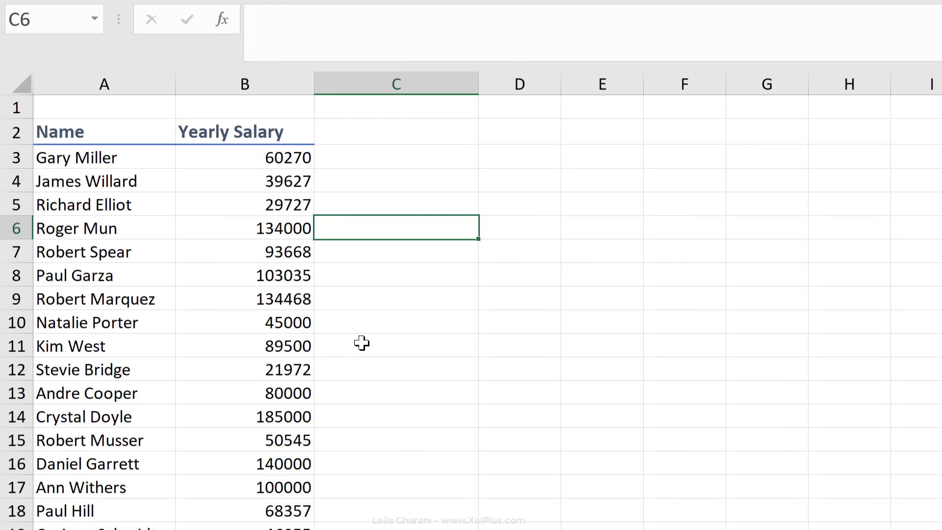
# Select all salary figures via Go To Special with Constants, Numbers only, then clear the selection
pyautogui.press('F5')
pyautogui.hotkey('alt', 's')
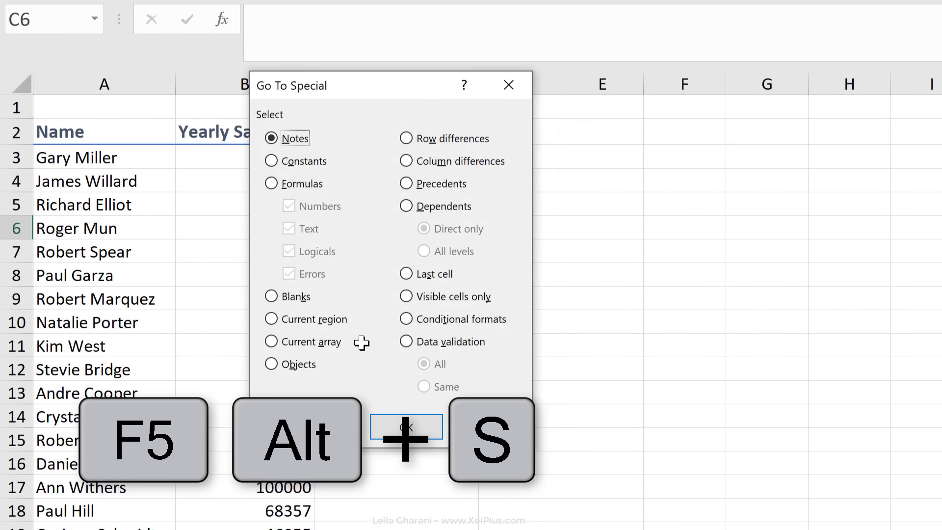
pyautogui.press('o')
pyautogui.press('x')
pyautogui.press('Return')
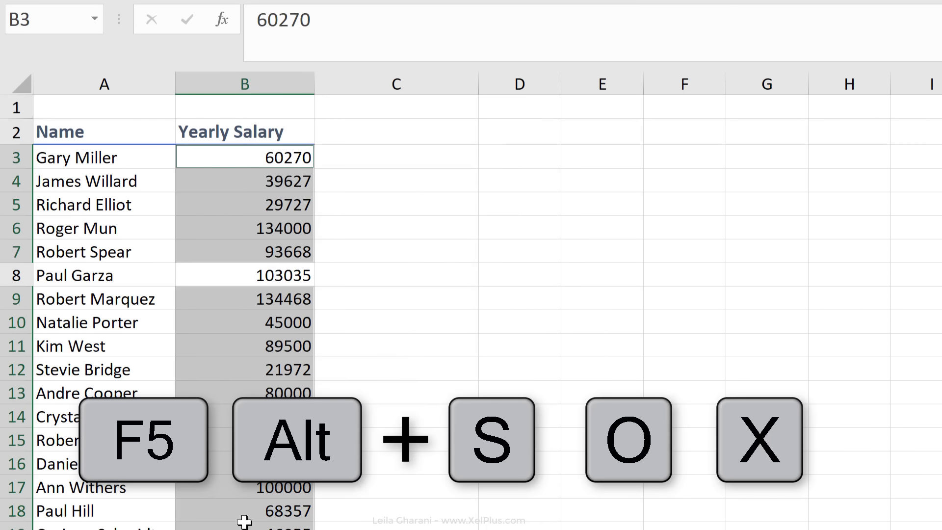
pyautogui.click(289, 275)
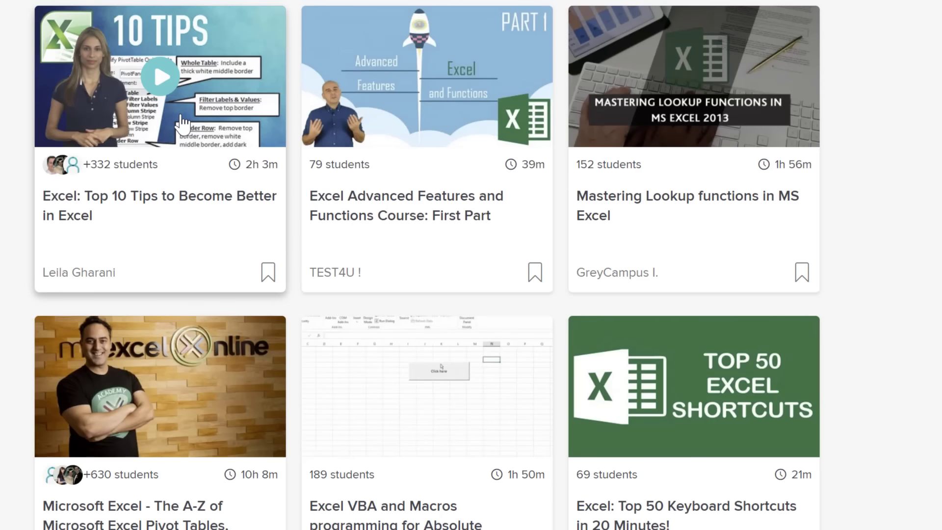
# Open the 'Excel: Top 10 Tips to Become Better in Excel' class and scroll down the page
pyautogui.click(287, 133)
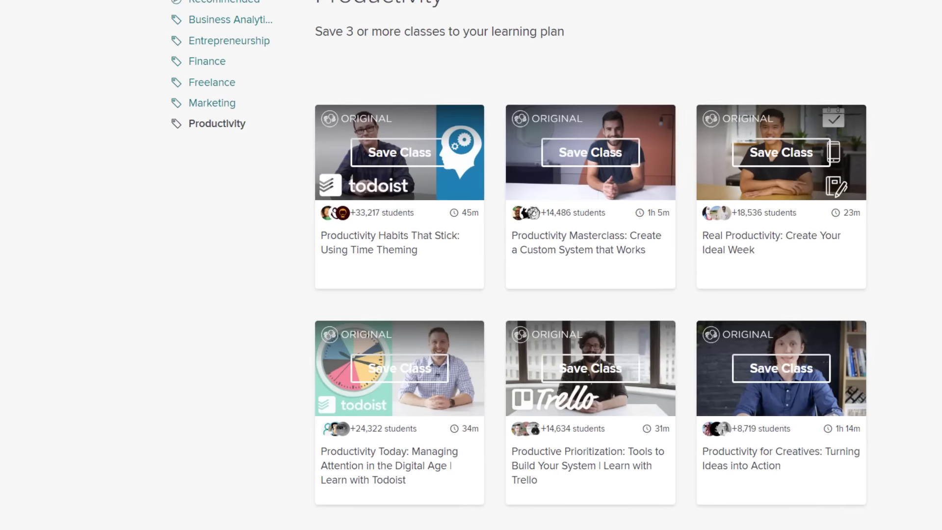
pyautogui.scroll(-5, 589, 265)
pyautogui.scroll(-1, 589, 265)
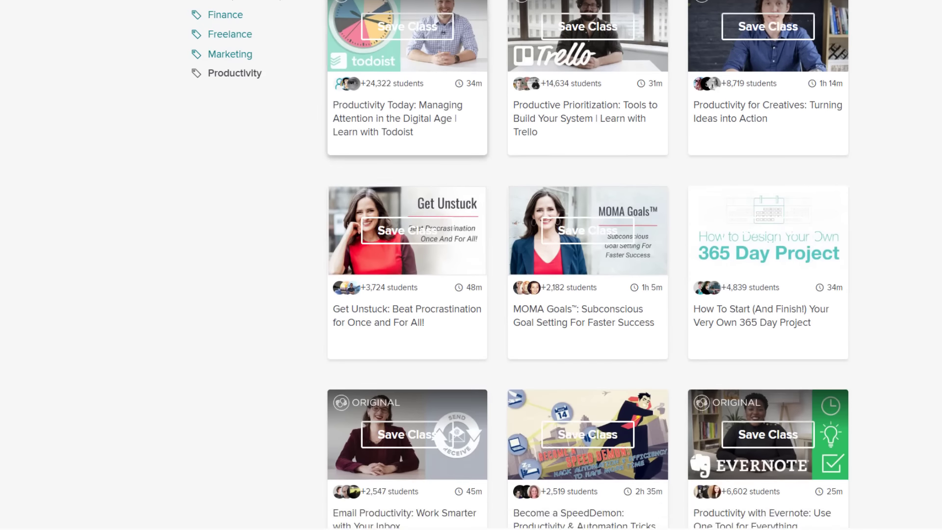